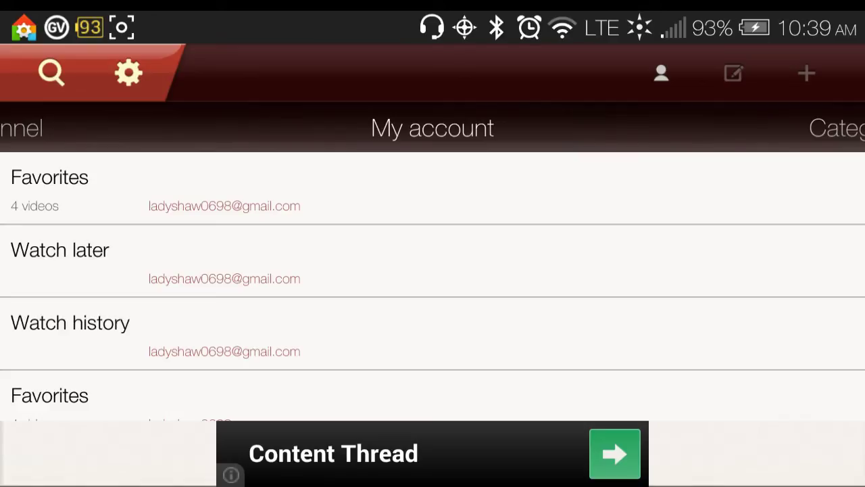
Step: Leave FREEdi YouTube Player and swipe to the home page holding the Play Store
{"action": "key", "text": "super"}
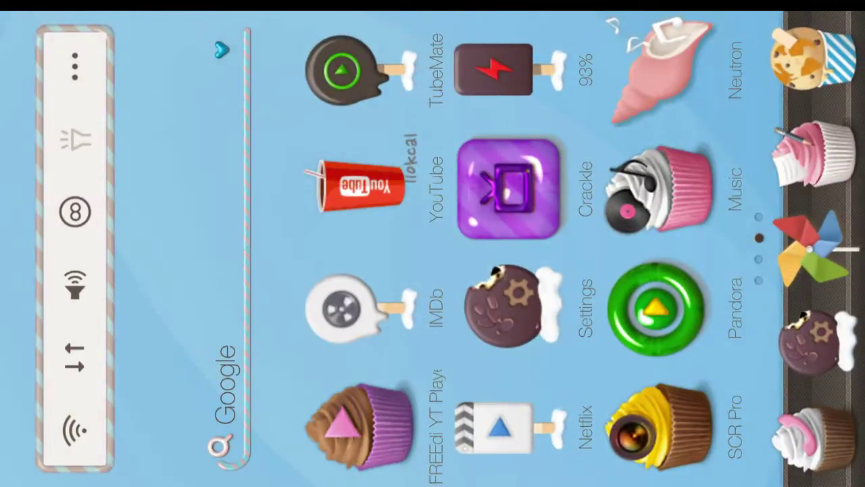
{"action": "left_click_drag", "start_coordinate": [514, 378], "coordinate": [514, 148]}
Step: Search the Play Store for 'Freedi', correcting the misspelled query and resubmitting it
{"action": "left_click", "coordinate": [720, 430]}
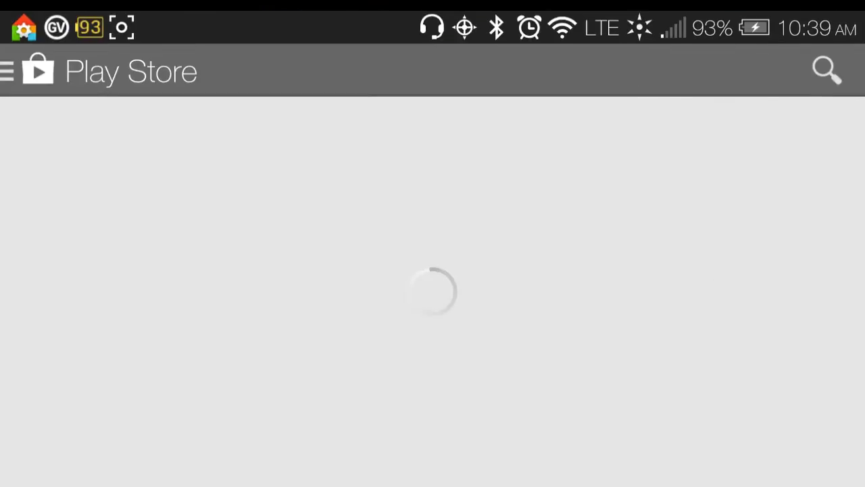
{"action": "left_click", "coordinate": [828, 89]}
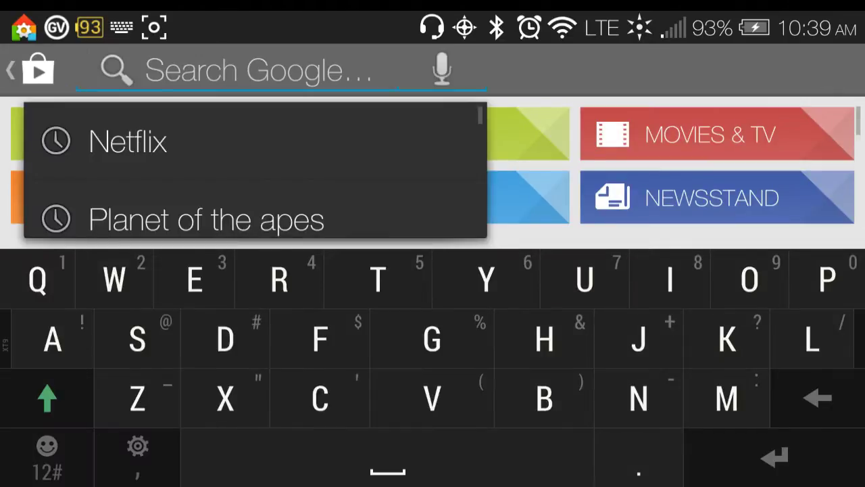
{"action": "type", "text": "Freedi"}
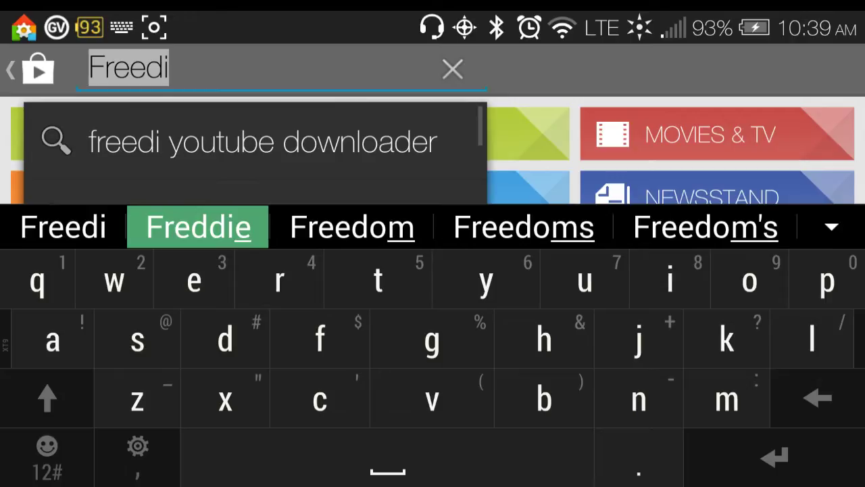
{"action": "left_click", "coordinate": [198, 226]}
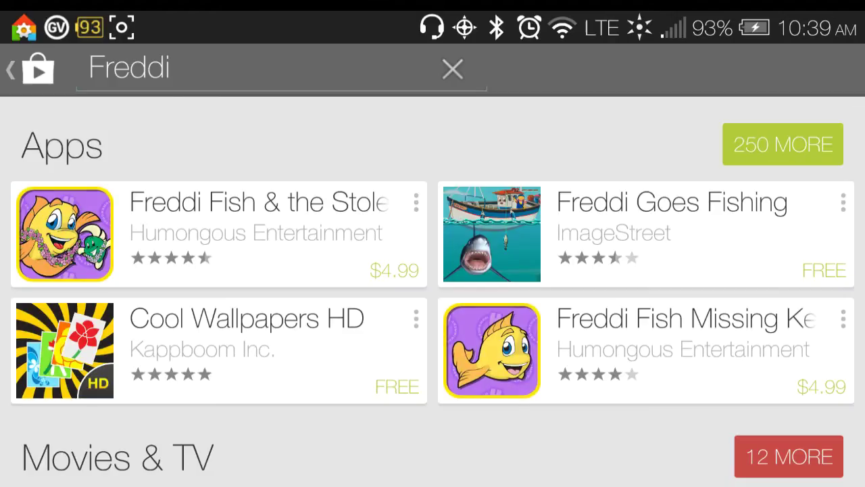
{"action": "left_click", "coordinate": [142, 70]}
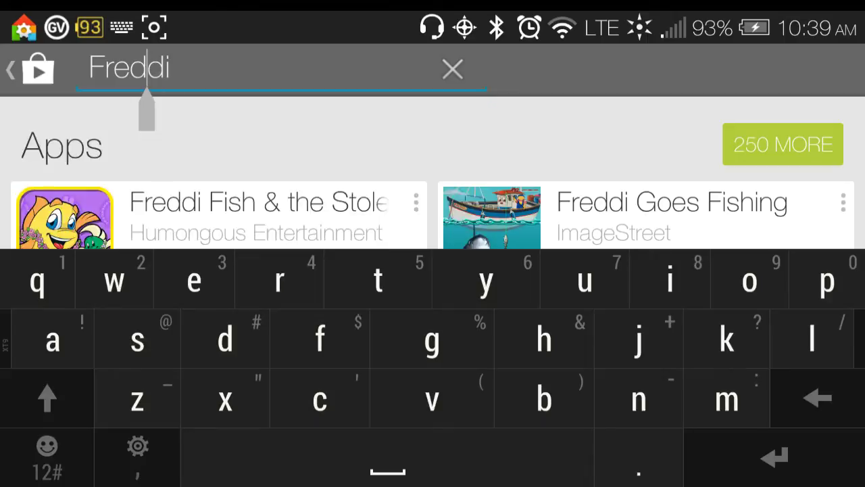
{"action": "key", "text": "BackSpace"}
{"action": "type", "text": "e"}
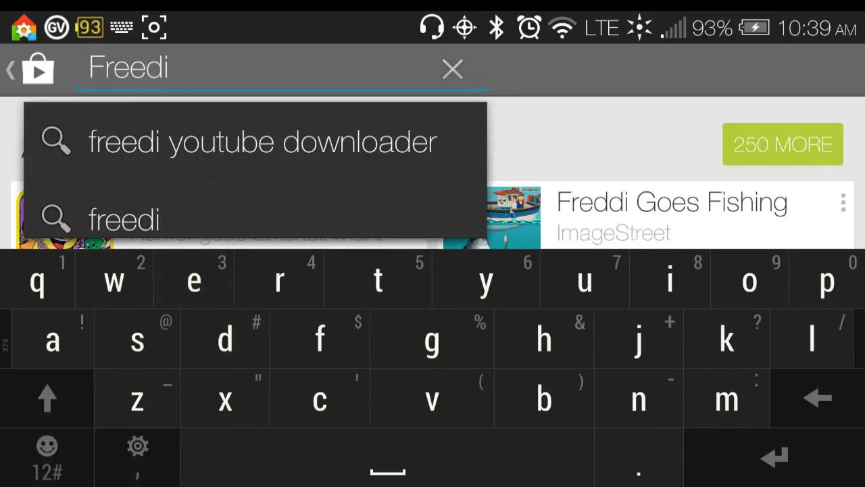
{"action": "key", "text": "Return"}
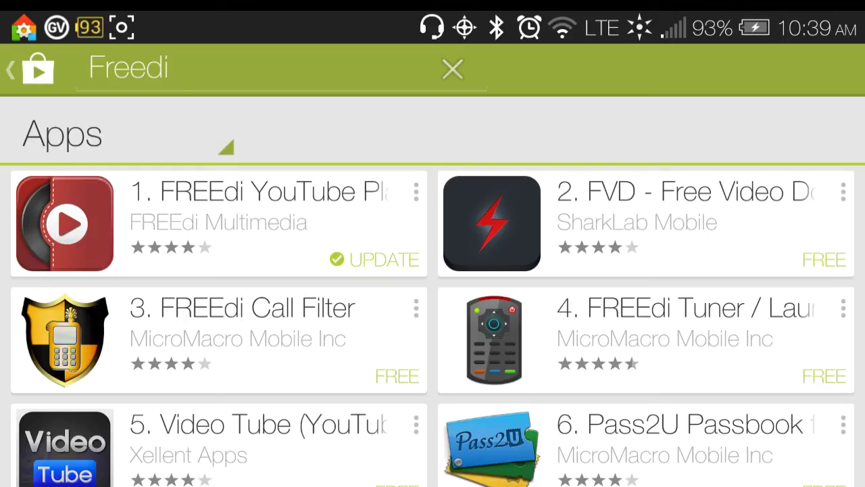
Step: Look over the FREEdi YouTube Player store details page, then return to the home screen
{"action": "left_click", "coordinate": [219, 224]}
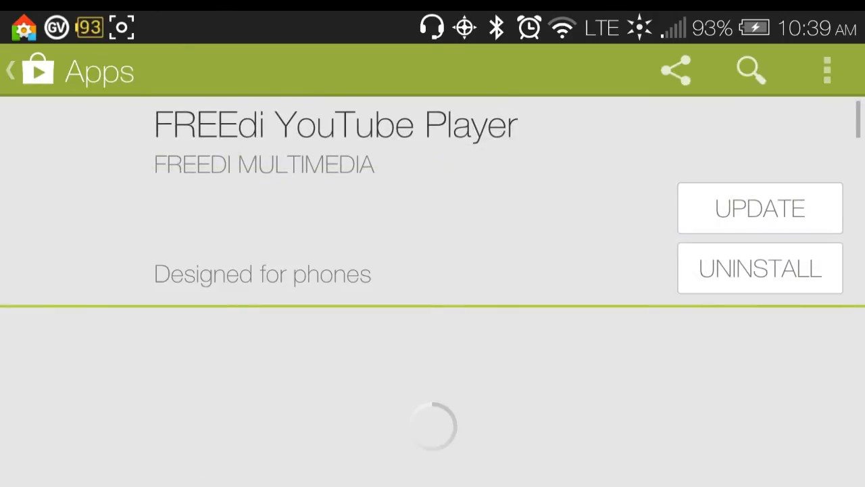
{"action": "left_click_drag", "start_coordinate": [91, 426], "coordinate": [101, 263]}
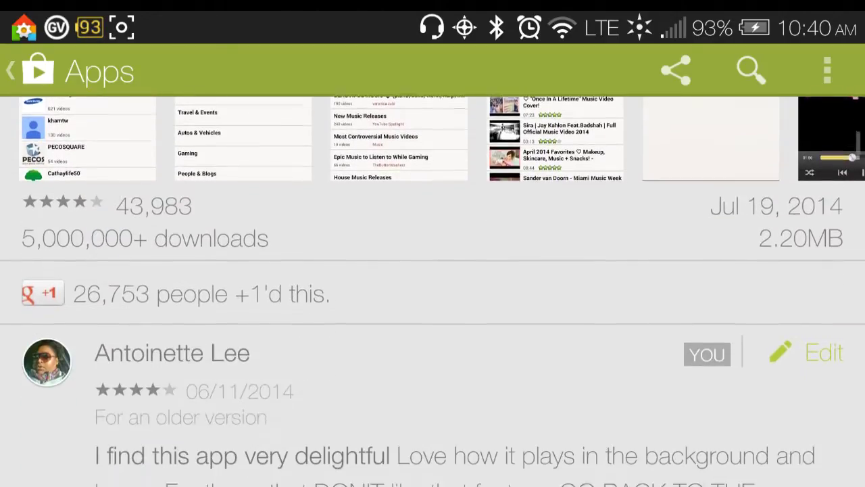
{"action": "left_click_drag", "start_coordinate": [119, 336], "coordinate": [125, 433]}
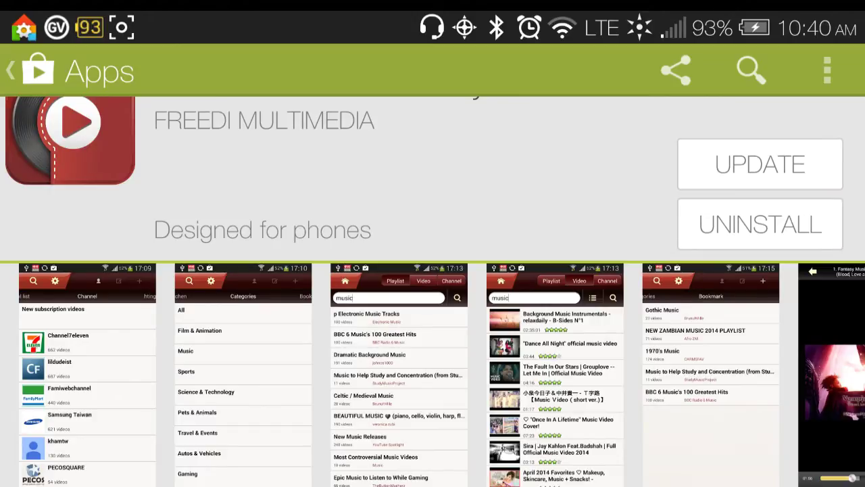
{"action": "key", "text": "Home"}
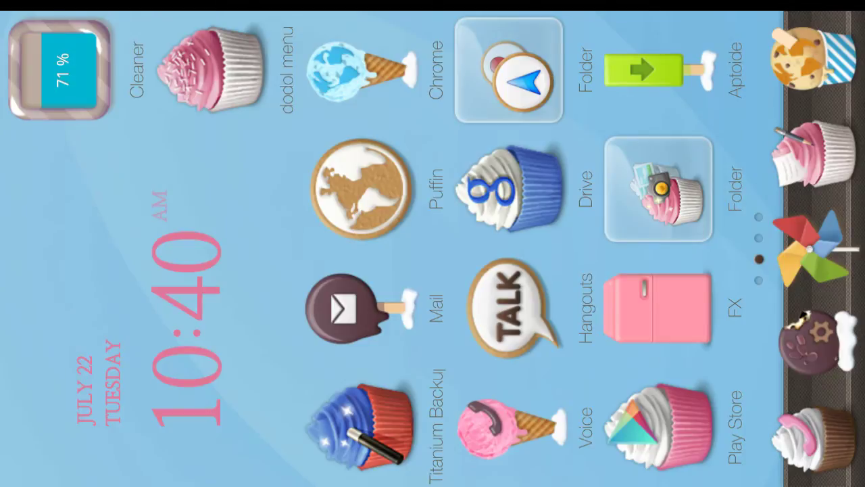
Step: Launch FREEdi YT Player from its home screen page to reach My account
{"action": "left_click_drag", "start_coordinate": [654, 258], "coordinate": [654, 419]}
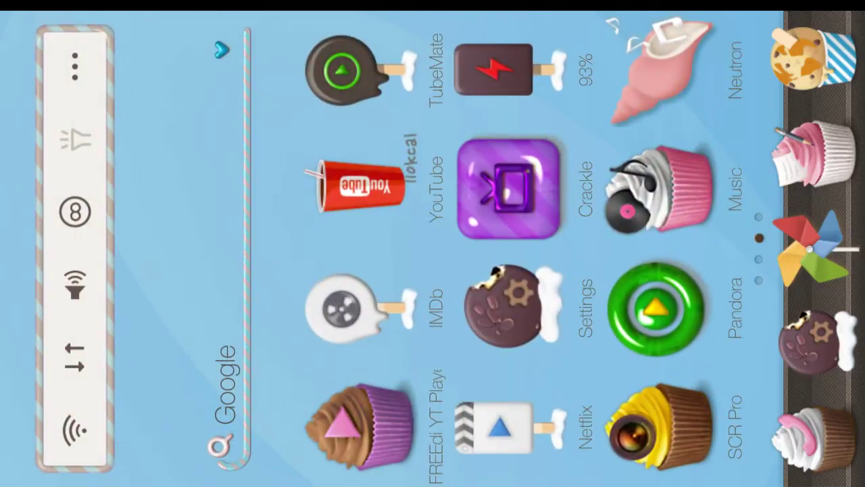
{"action": "left_click", "coordinate": [375, 419]}
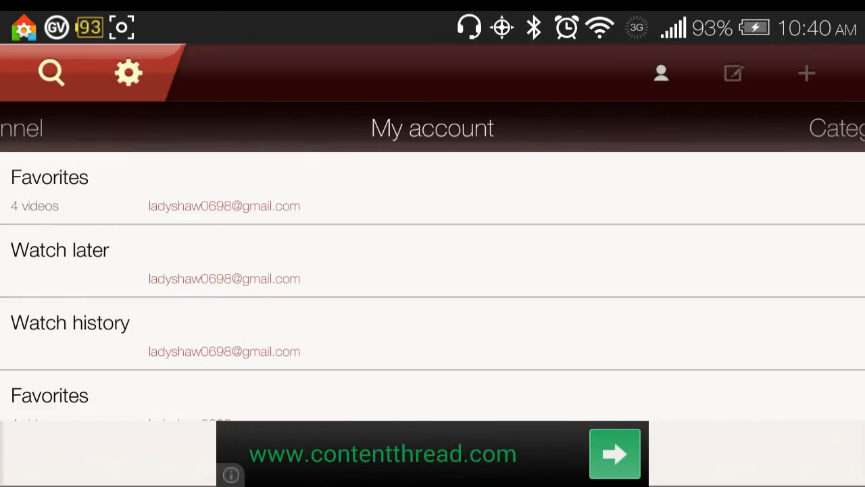
Step: Open Setting and browse options like HD first, Region United States and Stop timer
{"action": "left_click", "coordinate": [129, 73]}
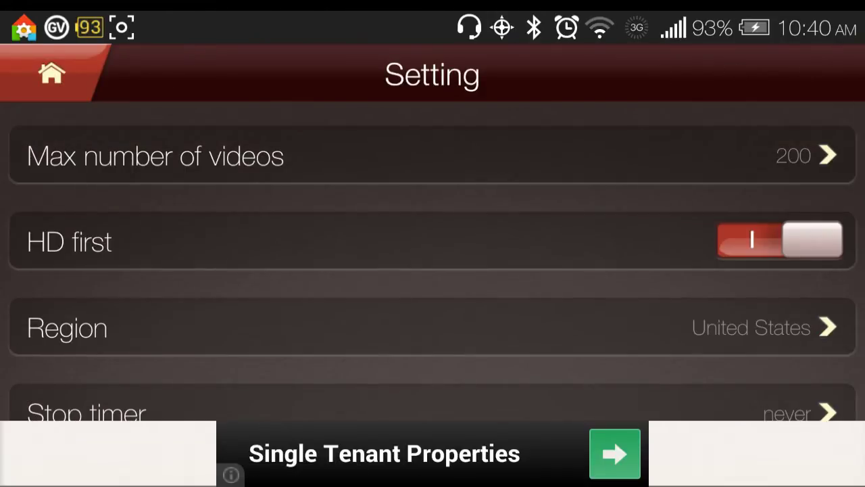
{"action": "left_click", "coordinate": [52, 73]}
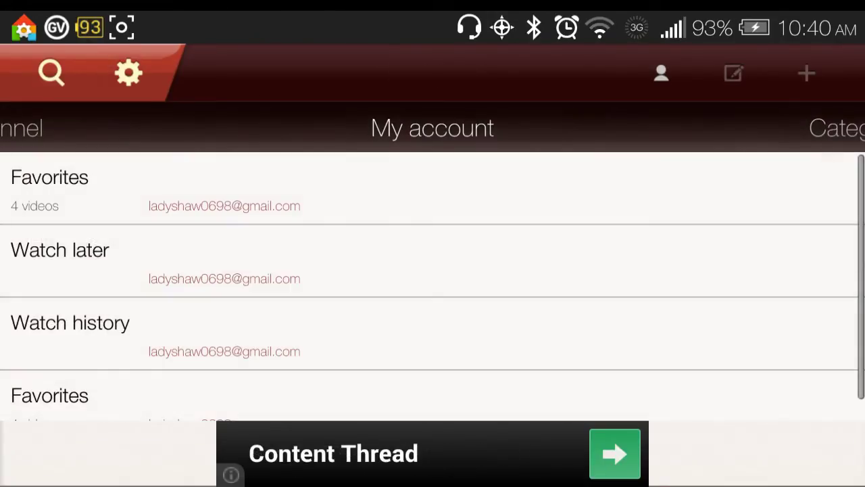
{"action": "scroll", "coordinate": [468, 250], "scroll_direction": "down", "scroll_amount": 1}
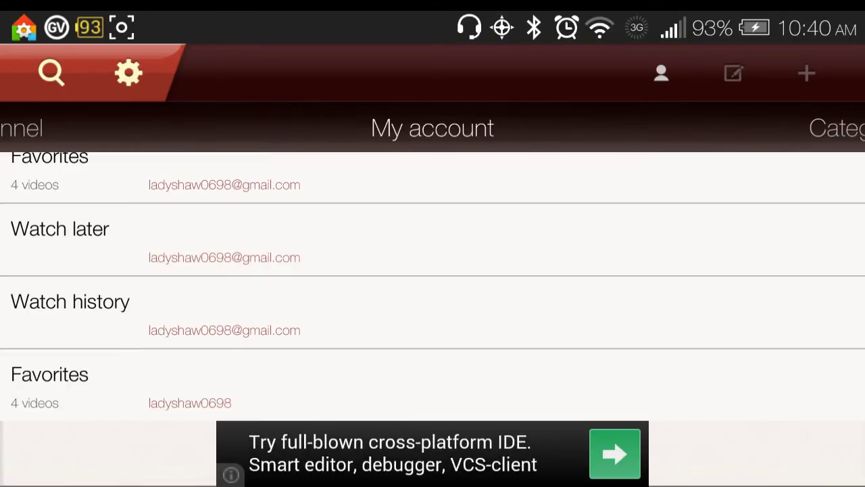
{"action": "left_click", "coordinate": [139, 78]}
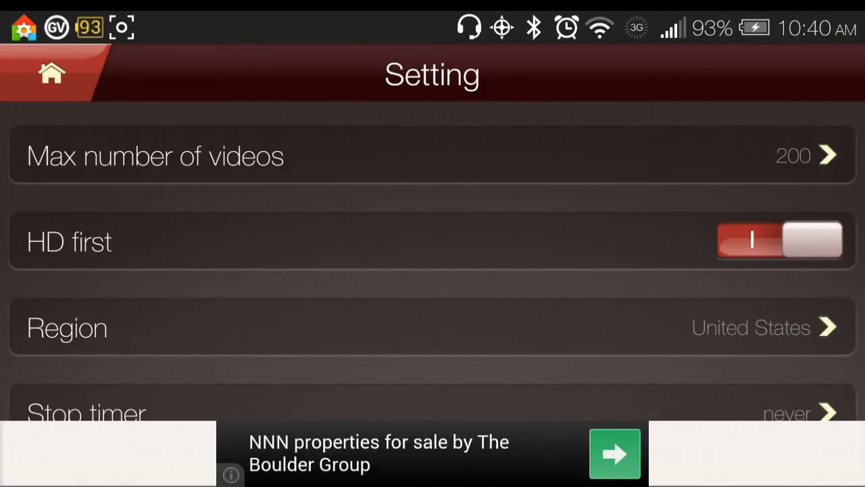
{"action": "left_click_drag", "start_coordinate": [45, 400], "coordinate": [52, 232]}
{"action": "left_click_drag", "start_coordinate": [68, 284], "coordinate": [61, 167]}
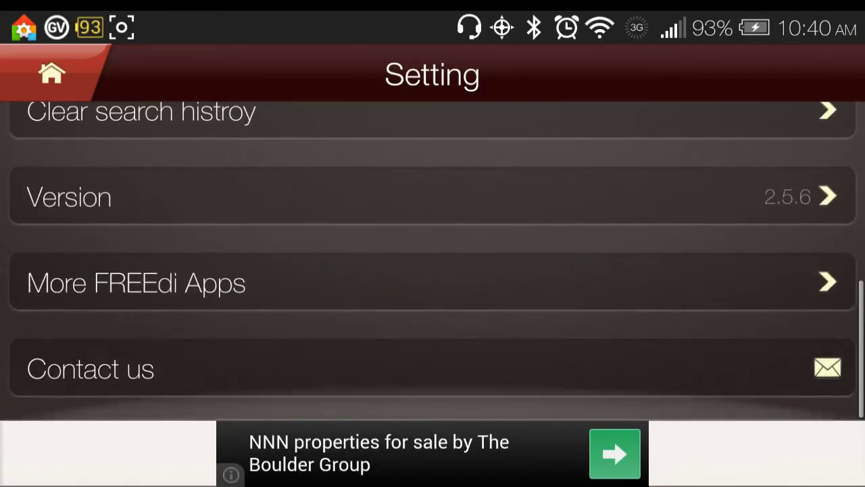
{"action": "left_click_drag", "start_coordinate": [52, 245], "coordinate": [57, 406]}
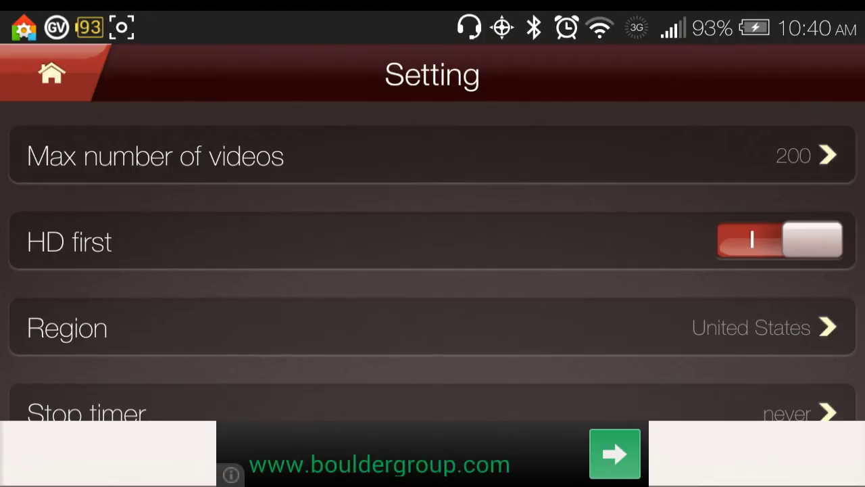
{"action": "left_click_drag", "start_coordinate": [57, 344], "coordinate": [46, 250]}
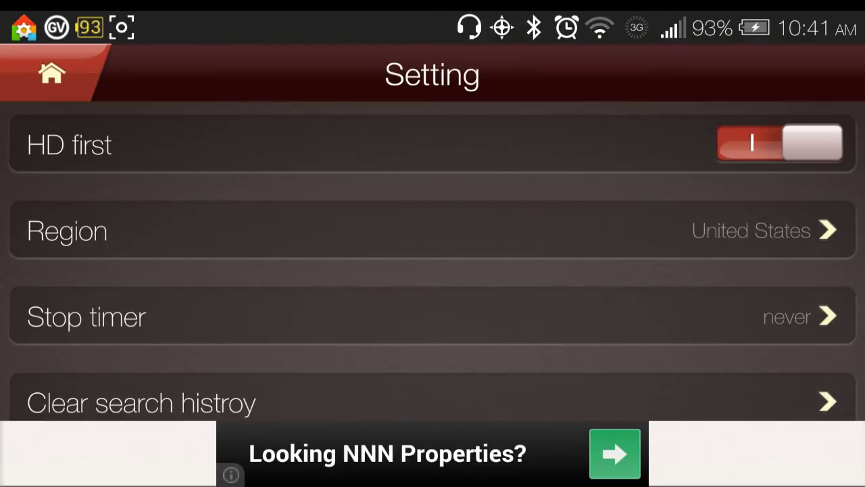
{"action": "left_click", "coordinate": [815, 243]}
{"action": "left_click", "coordinate": [208, 337]}
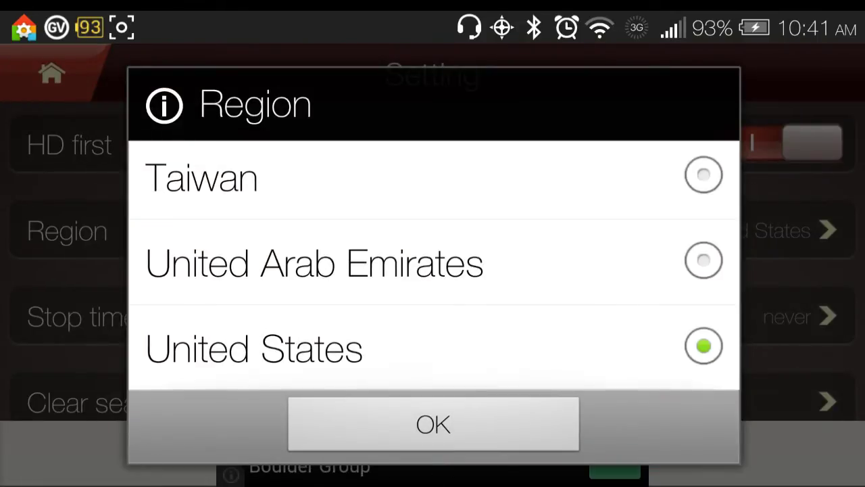
{"action": "left_click_drag", "start_coordinate": [254, 328], "coordinate": [255, 433]}
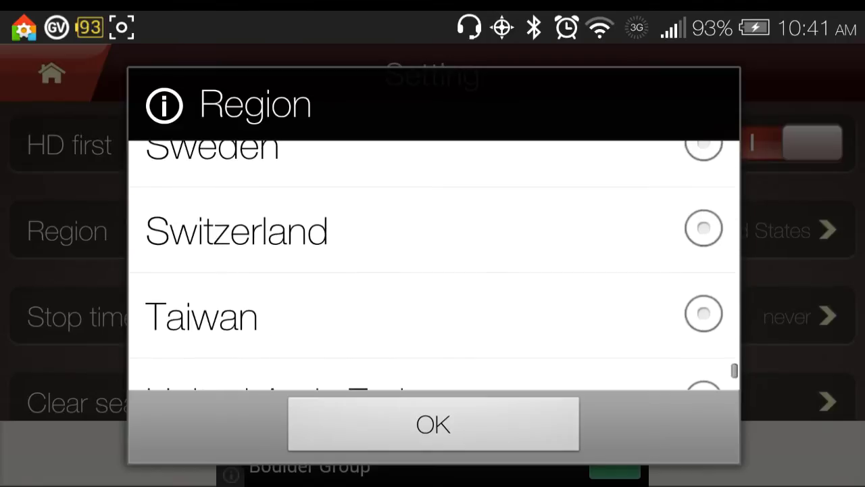
{"action": "left_click_drag", "start_coordinate": [223, 328], "coordinate": [223, 433]}
{"action": "left_click_drag", "start_coordinate": [170, 358], "coordinate": [169, 198]}
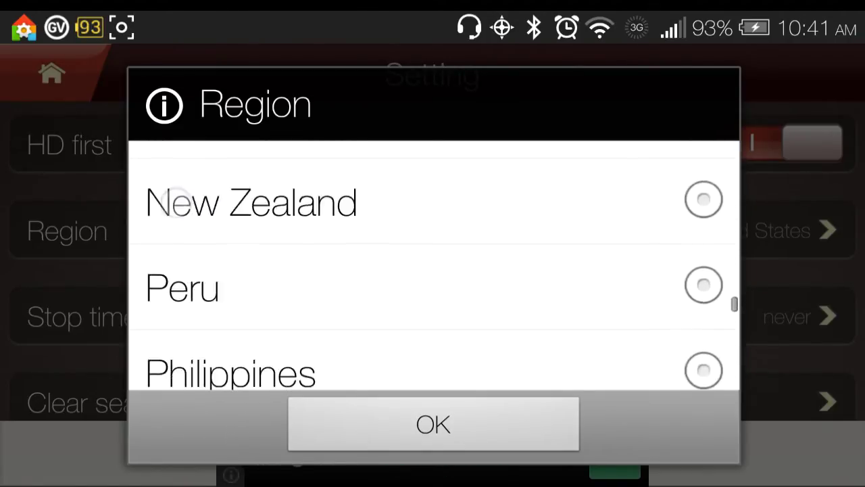
{"action": "left_click", "coordinate": [245, 305]}
{"action": "left_click_drag", "start_coordinate": [245, 306], "coordinate": [245, 155]}
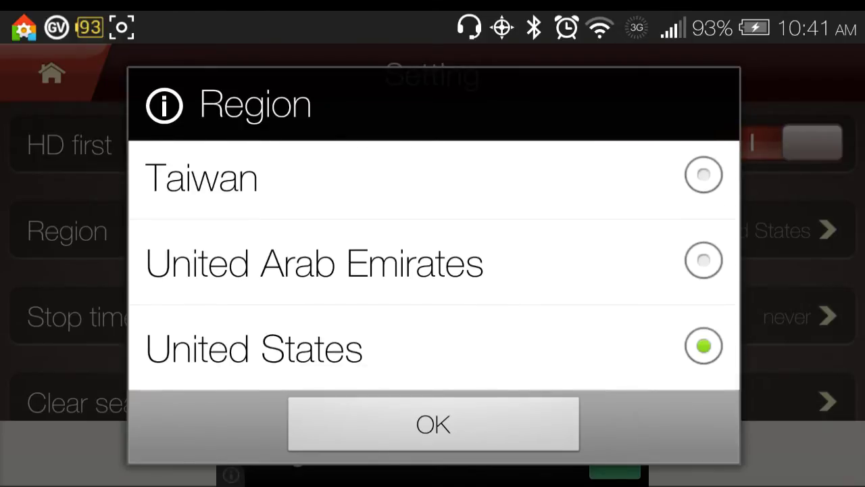
{"action": "left_click", "coordinate": [433, 423]}
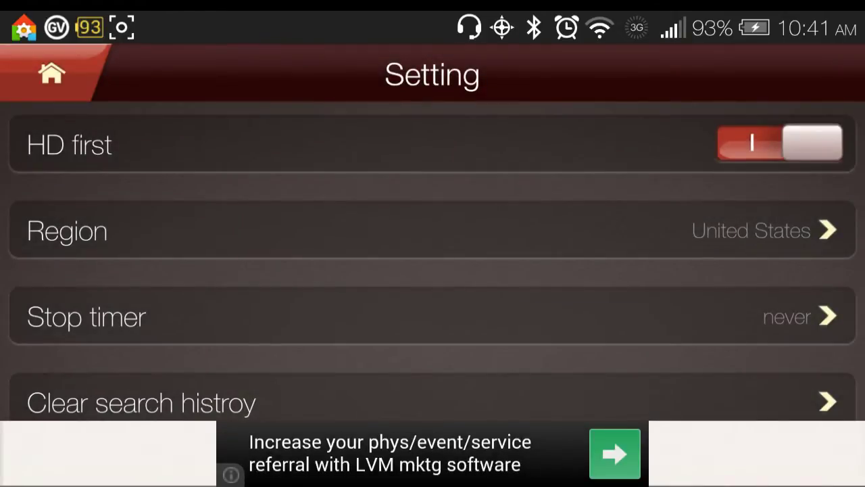
{"action": "left_click", "coordinate": [100, 316]}
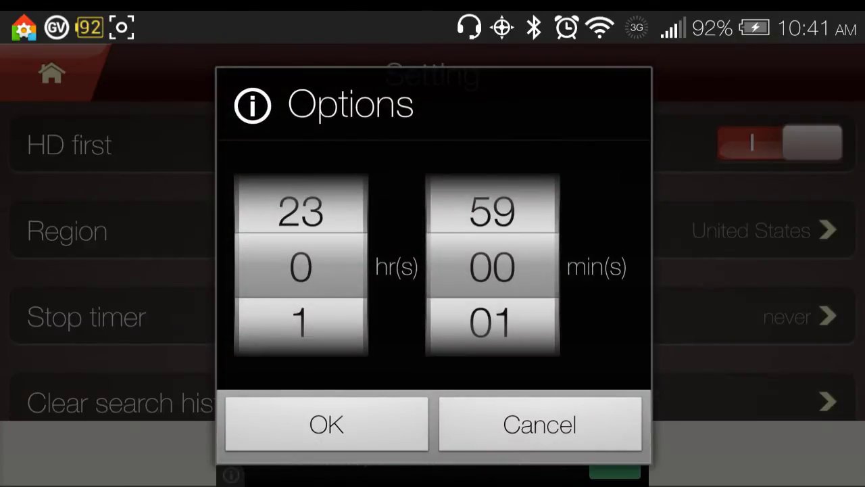
{"action": "left_click", "coordinate": [537, 424]}
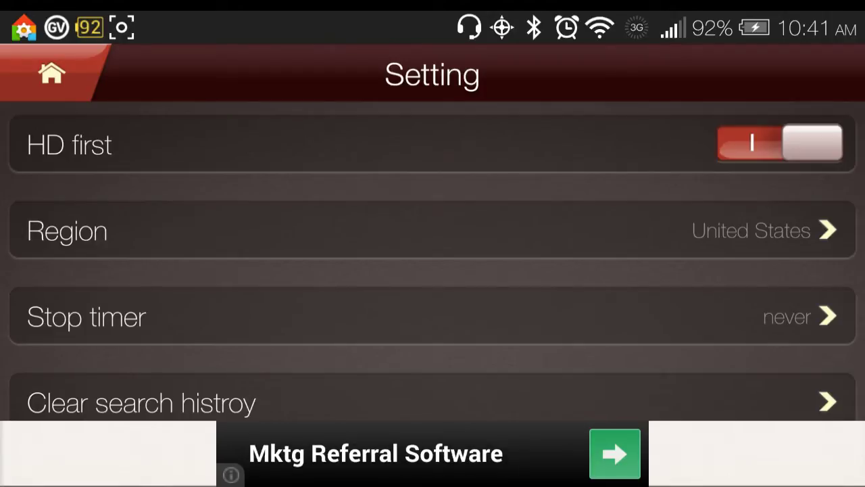
Step: Finish browsing settings, return to My account, and open the Playlist/Video/Channel keyword search
{"action": "left_click_drag", "start_coordinate": [122, 333], "coordinate": [122, 185]}
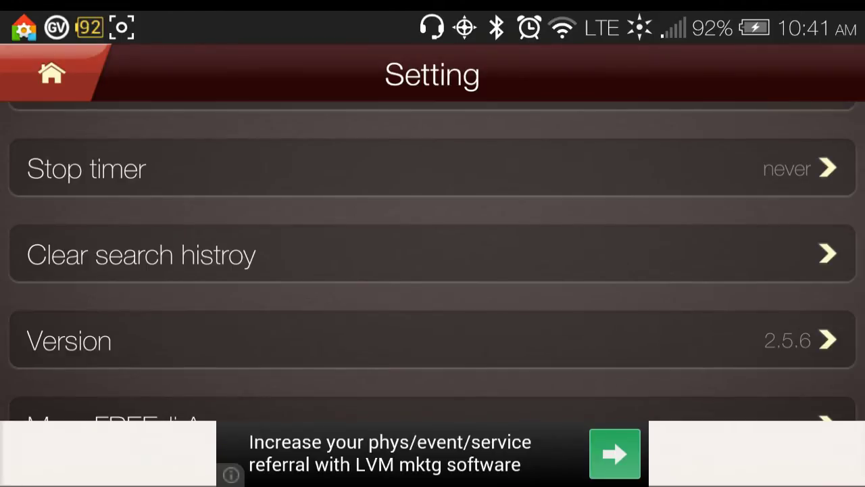
{"action": "left_click_drag", "start_coordinate": [61, 365], "coordinate": [61, 223]}
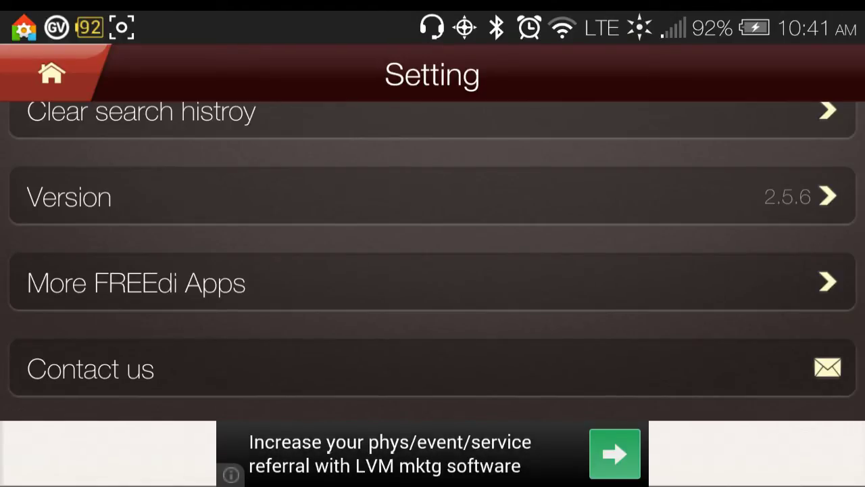
{"action": "scroll", "coordinate": [432, 262], "scroll_direction": "up", "scroll_amount": 10}
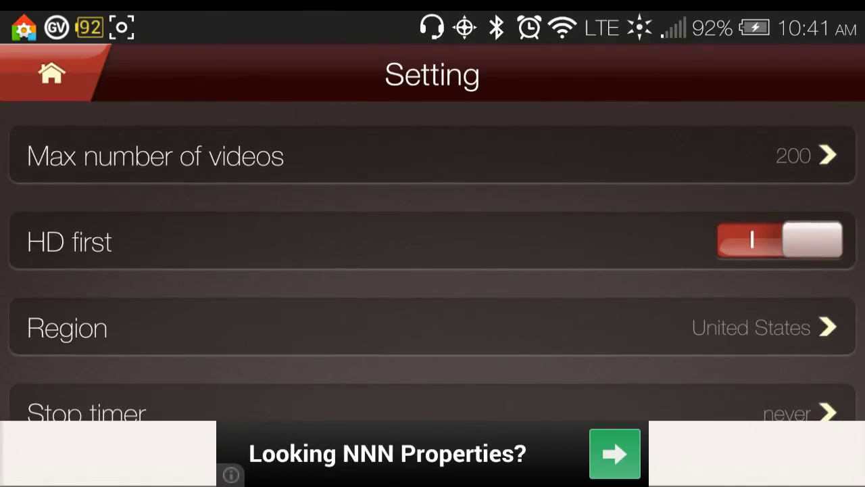
{"action": "left_click", "coordinate": [52, 75]}
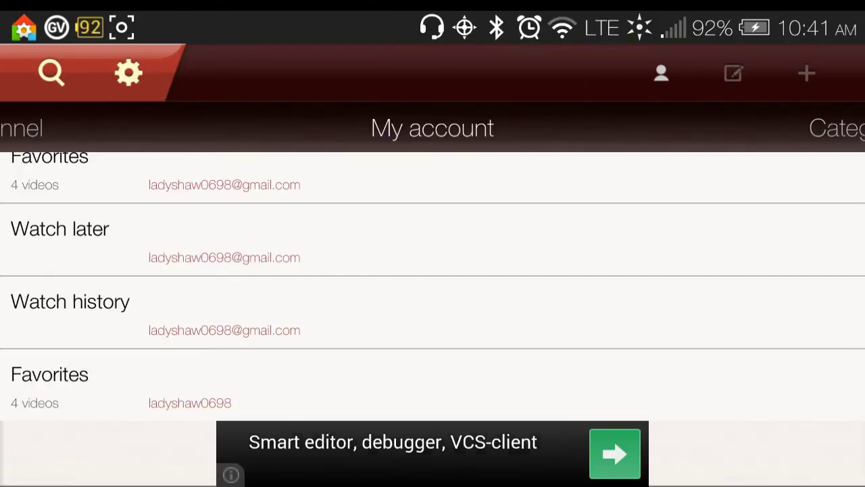
{"action": "left_click", "coordinate": [51, 73]}
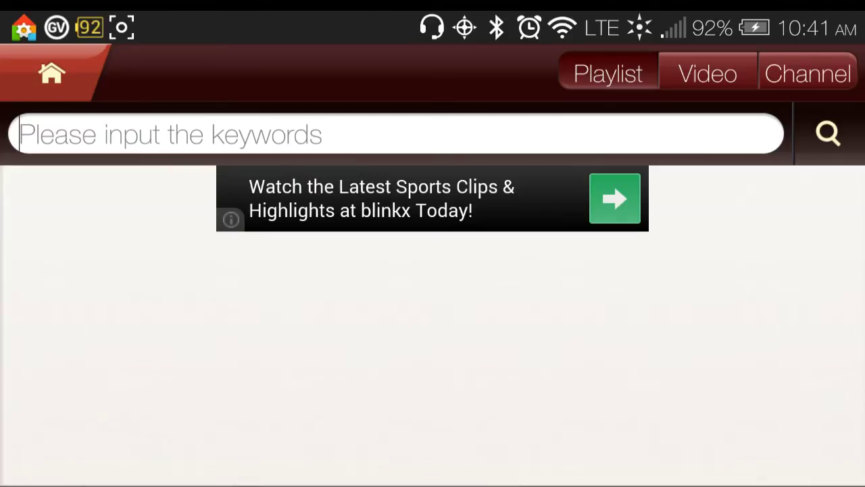
Step: Enter 'Gospel music 2014' as the search keywords, replacing the mistyped 'Muz'
{"action": "left_click", "coordinate": [494, 150]}
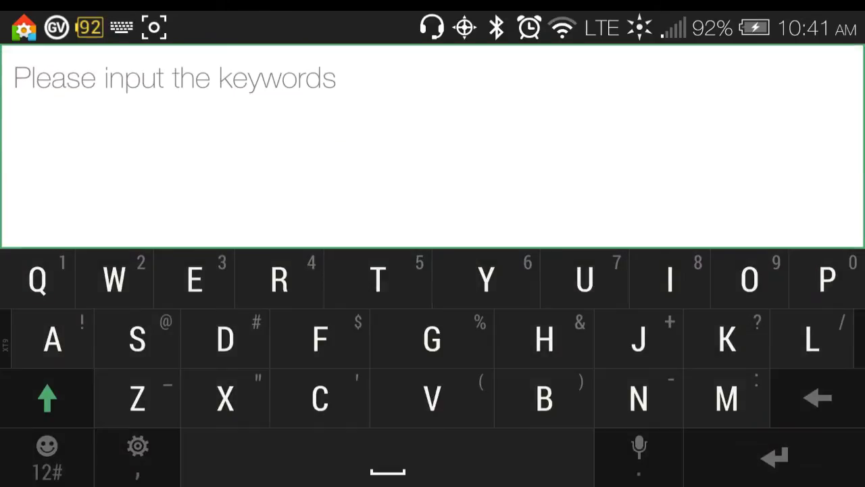
{"action": "type", "text": "M"}
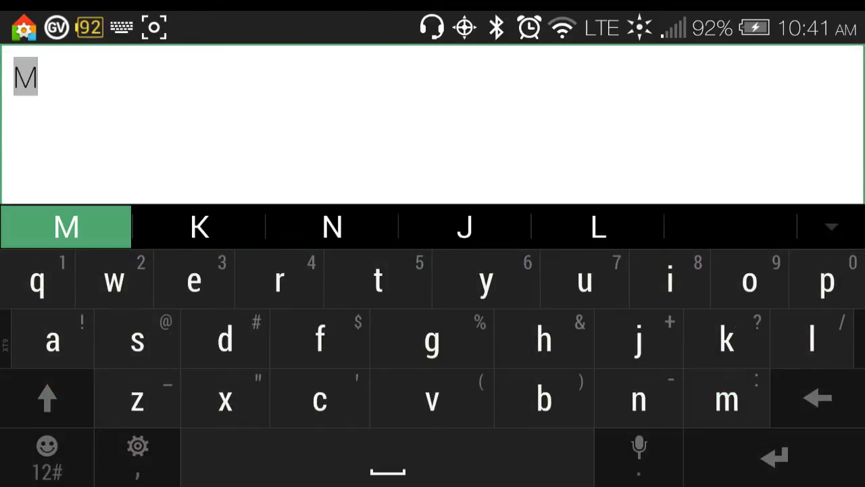
{"action": "type", "text": "uz"}
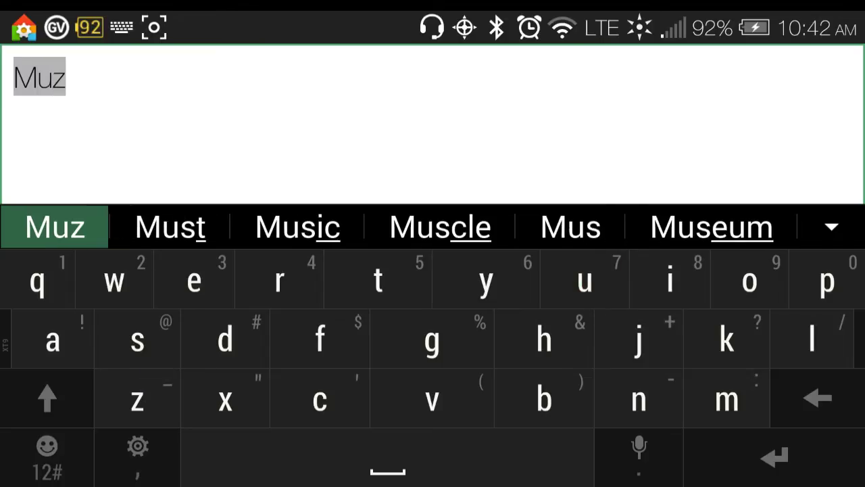
{"action": "key", "text": "BackSpace"}
{"action": "key", "text": "BackSpace"}
{"action": "key", "text": "BackSpace"}
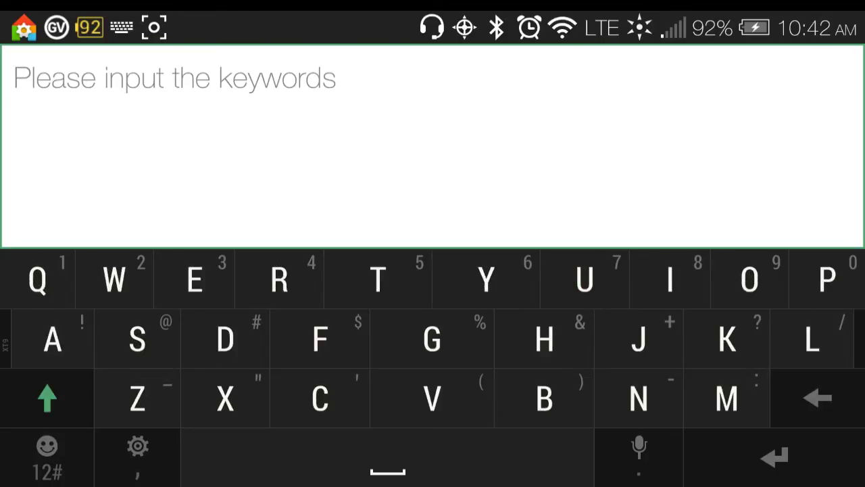
{"action": "type", "text": "Gosp"}
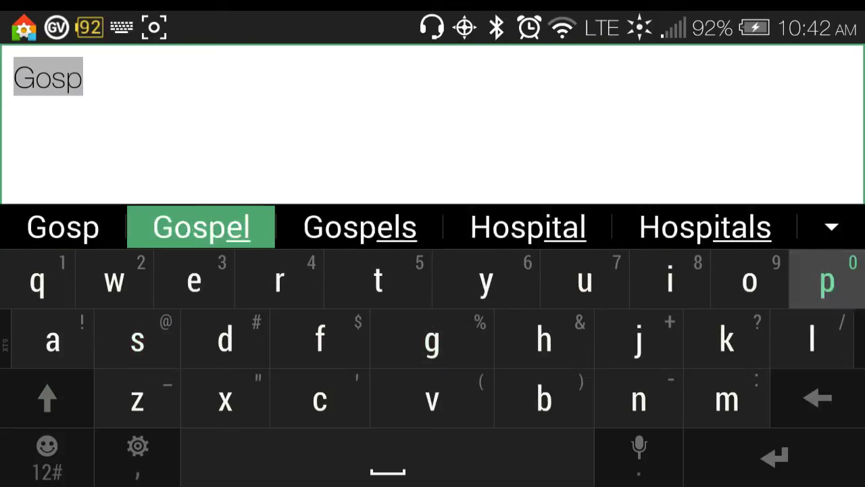
{"action": "type", "text": "el m"}
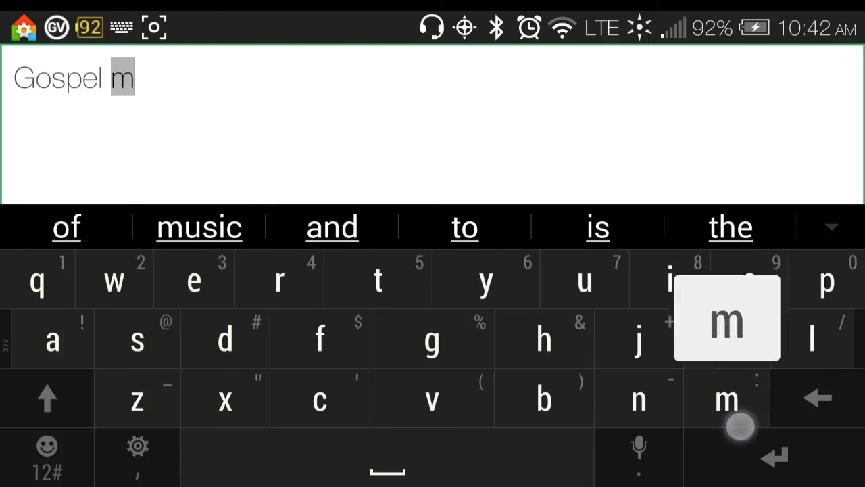
{"action": "type", "text": "usic"}
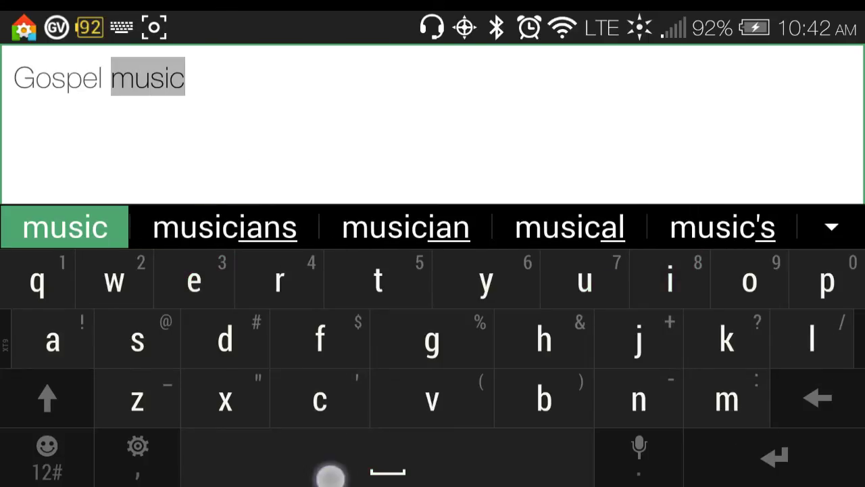
{"action": "left_click", "coordinate": [68, 462]}
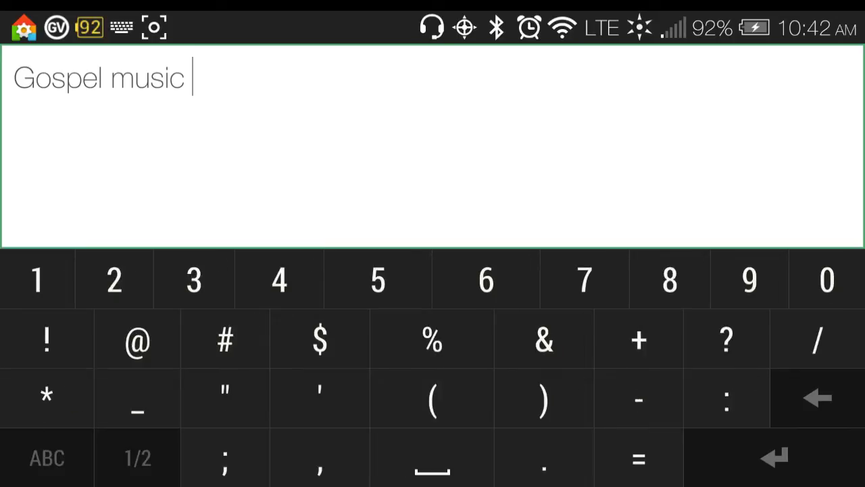
{"action": "type", "text": "2014"}
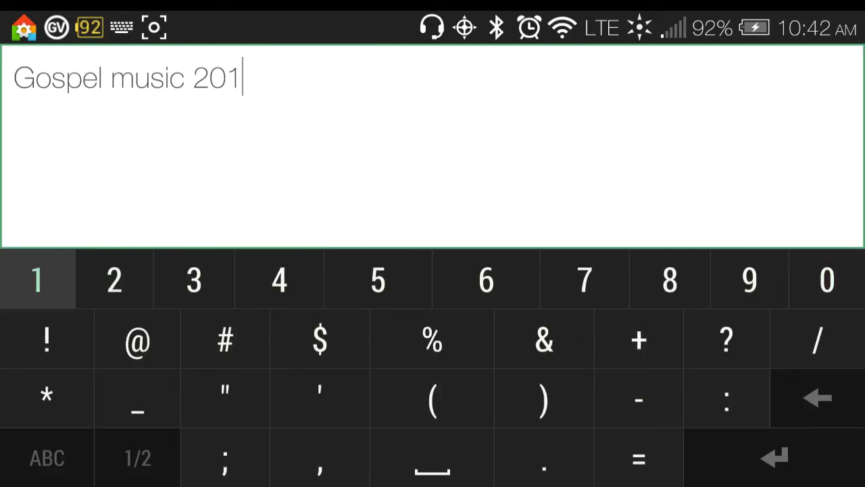
Step: Run the 'Gospel music 2014' search and compare the Playlist, Video and Channel results
{"action": "left_click", "coordinate": [811, 460]}
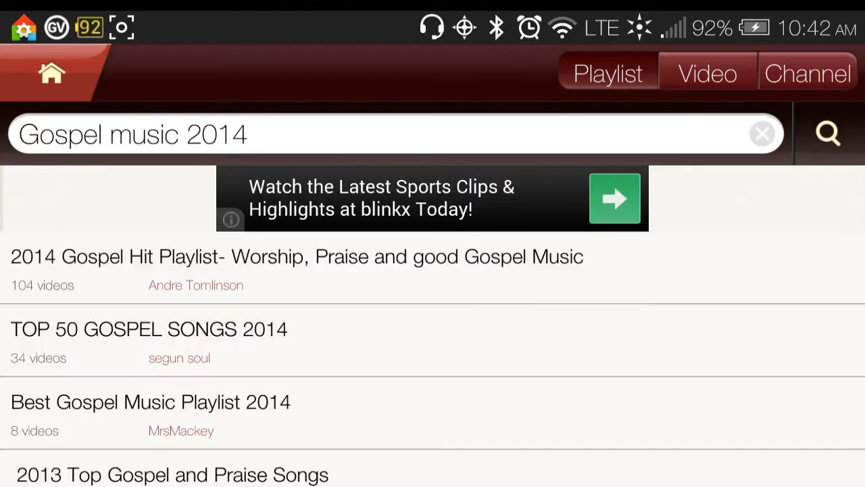
{"action": "scroll", "coordinate": [114, 365], "scroll_direction": "down", "scroll_amount": 10}
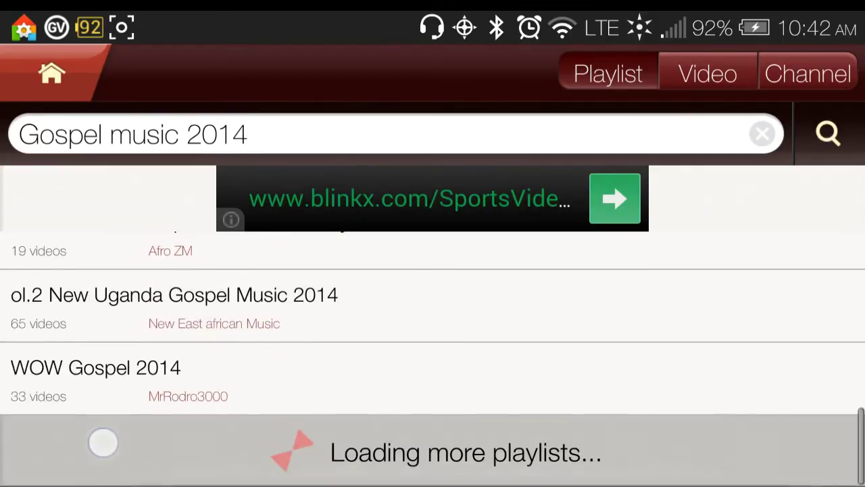
{"action": "scroll", "coordinate": [92, 347], "scroll_direction": "up", "scroll_amount": 5}
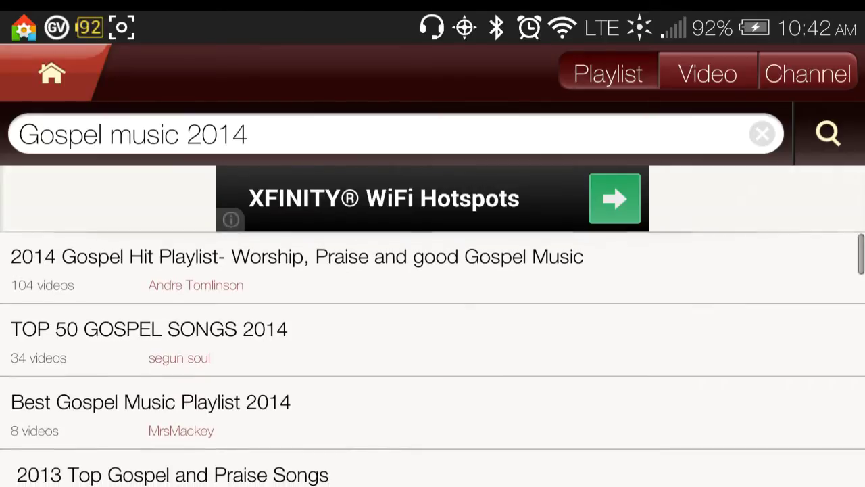
{"action": "left_click", "coordinate": [708, 74]}
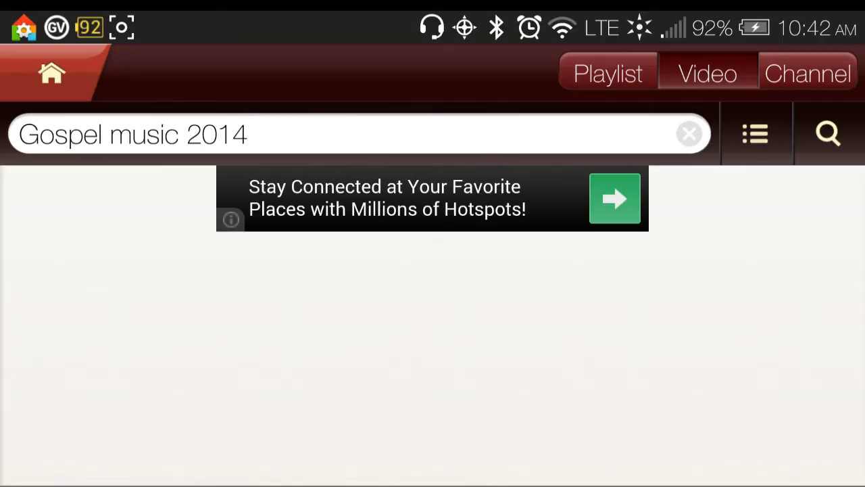
{"action": "left_click", "coordinate": [823, 77]}
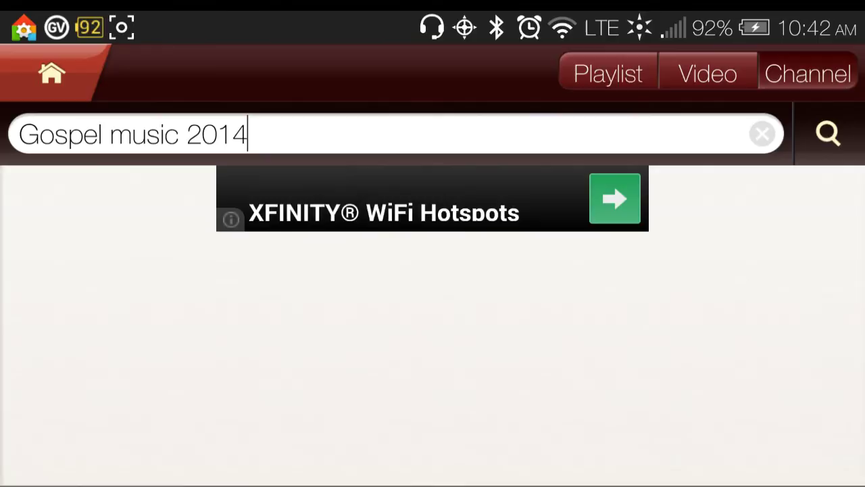
{"action": "left_click", "coordinate": [608, 73]}
{"action": "left_click", "coordinate": [726, 82]}
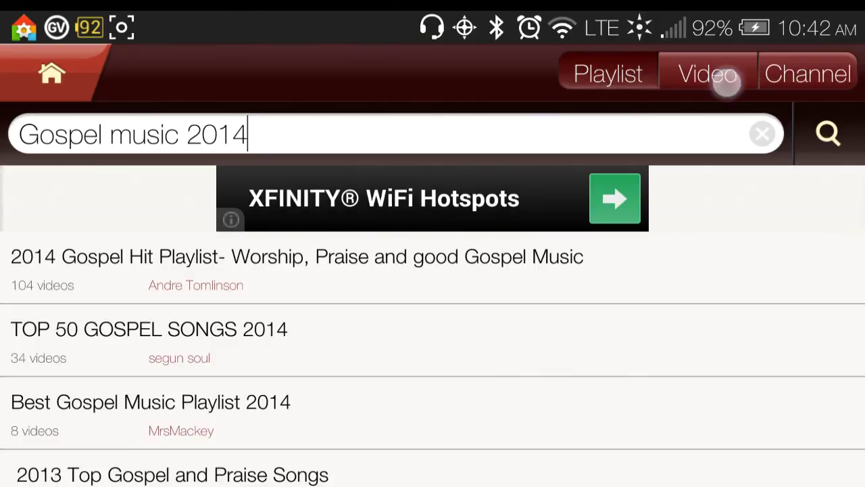
{"action": "left_click", "coordinate": [832, 81]}
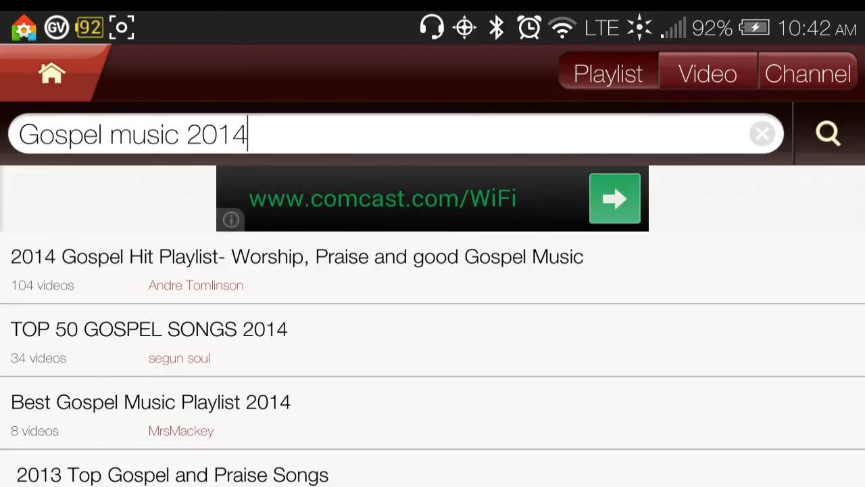
Step: Peek at TOP 50 GOSPEL SONGS 2014, then open the 2014 Gospel Hit Playlist
{"action": "left_click_drag", "start_coordinate": [525, 400], "coordinate": [567, 280]}
{"action": "mouse_move", "coordinate": [538, 355]}
{"action": "left_mouse_down"}
{"action": "mouse_move", "coordinate": [539, 421]}
{"action": "mouse_move", "coordinate": [557, 404]}
{"action": "left_mouse_up"}
{"action": "left_click_drag", "start_coordinate": [589, 428], "coordinate": [588, 463]}
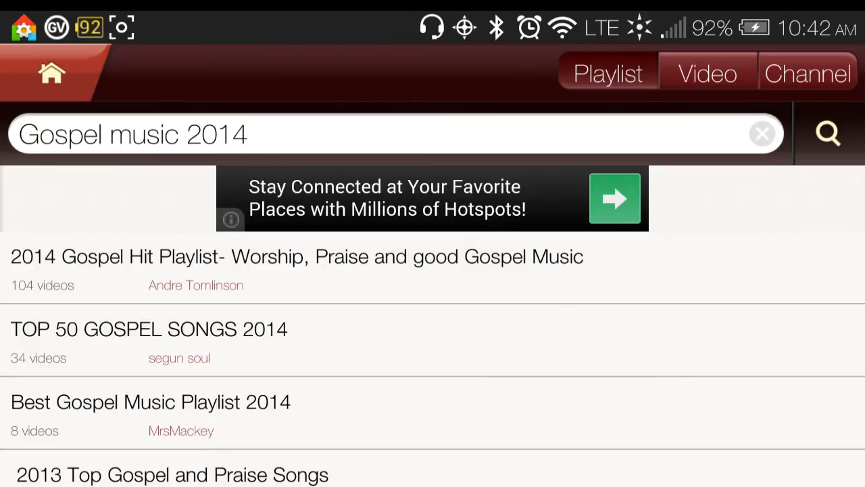
{"action": "left_click", "coordinate": [432, 329]}
{"action": "key", "text": "Escape"}
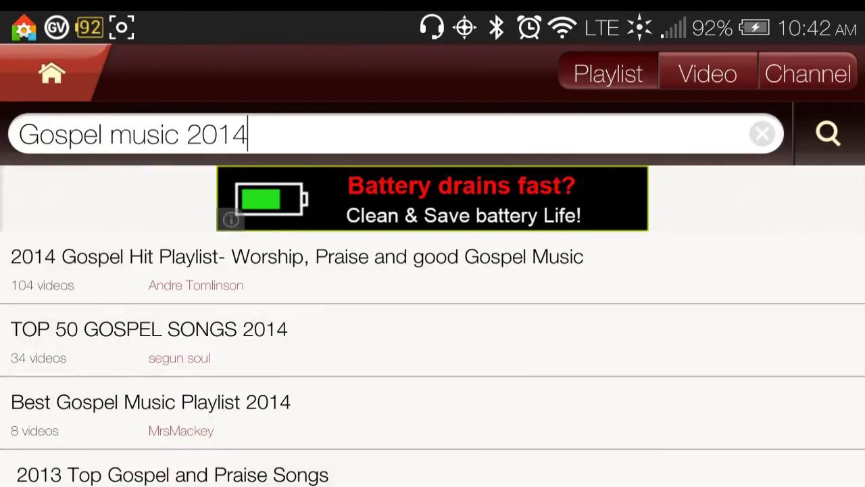
{"action": "left_click", "coordinate": [298, 264]}
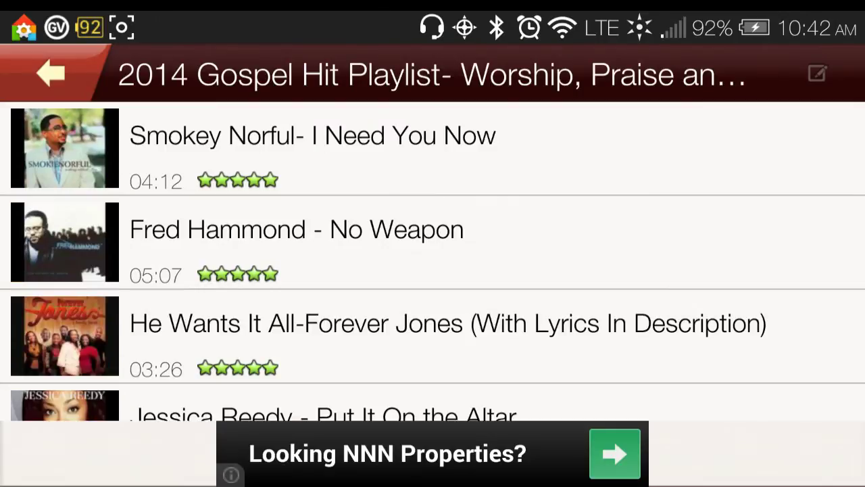
Step: Play track 7, Kierra Sheard - Free, from the playlist and lower the volume one step
{"action": "left_click_drag", "start_coordinate": [643, 349], "coordinate": [643, 169]}
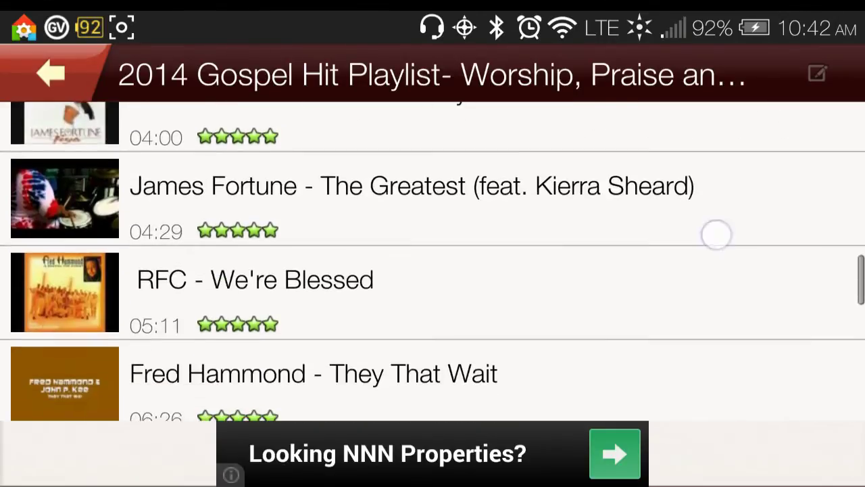
{"action": "scroll", "coordinate": [714, 233], "scroll_direction": "up", "scroll_amount": 15}
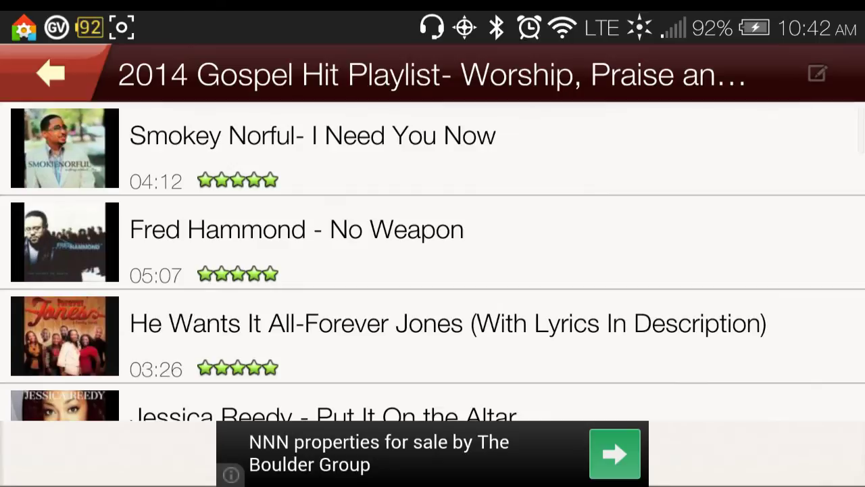
{"action": "scroll", "coordinate": [433, 261], "scroll_direction": "down", "scroll_amount": 5}
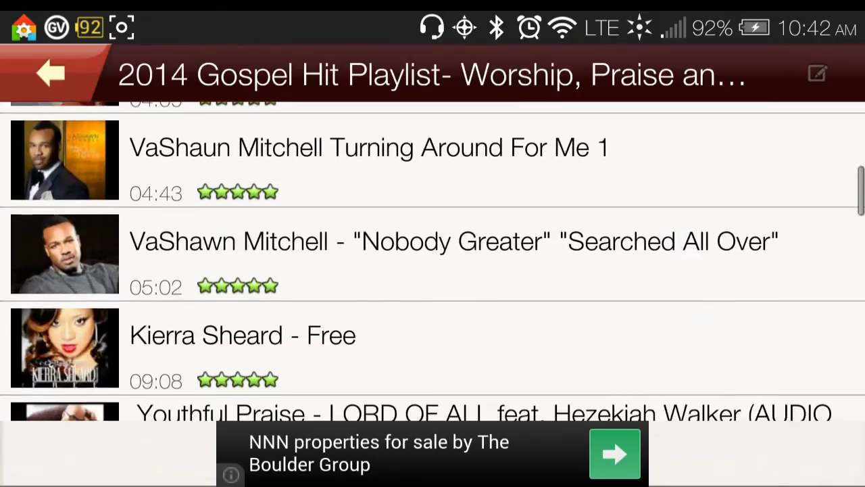
{"action": "scroll", "coordinate": [433, 261], "scroll_direction": "down", "scroll_amount": 3}
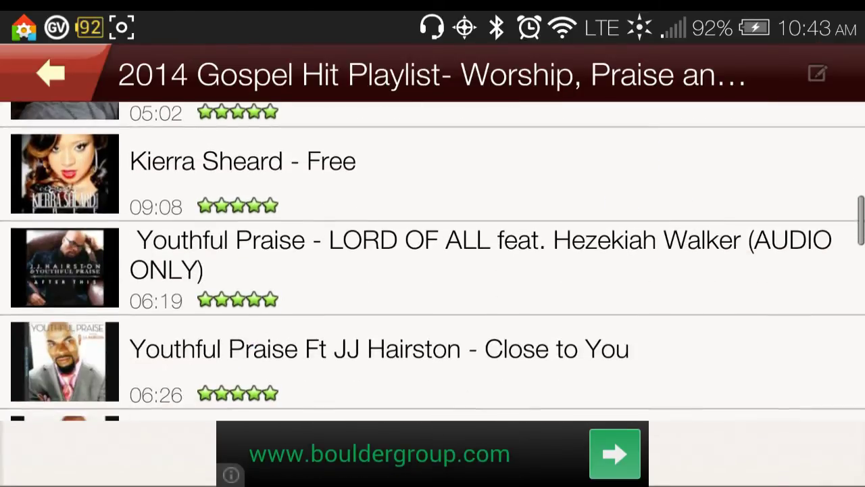
{"action": "left_click", "coordinate": [619, 183]}
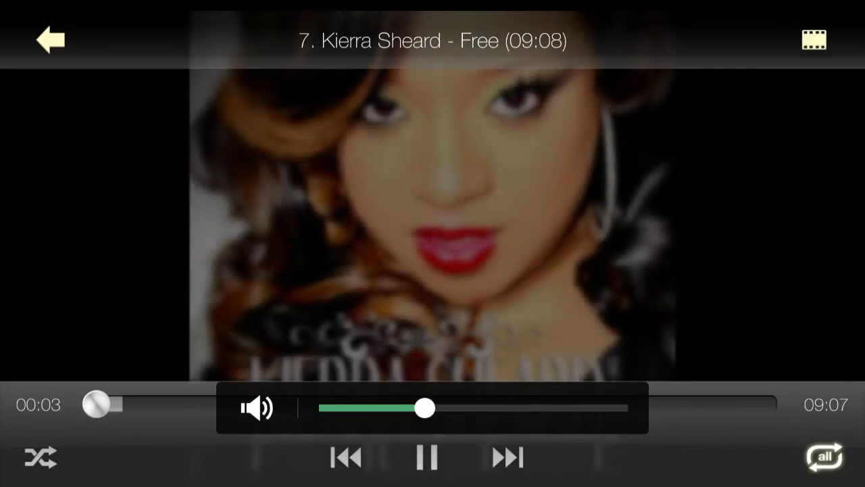
{"action": "key", "text": "XF86AudioLowerVolume"}
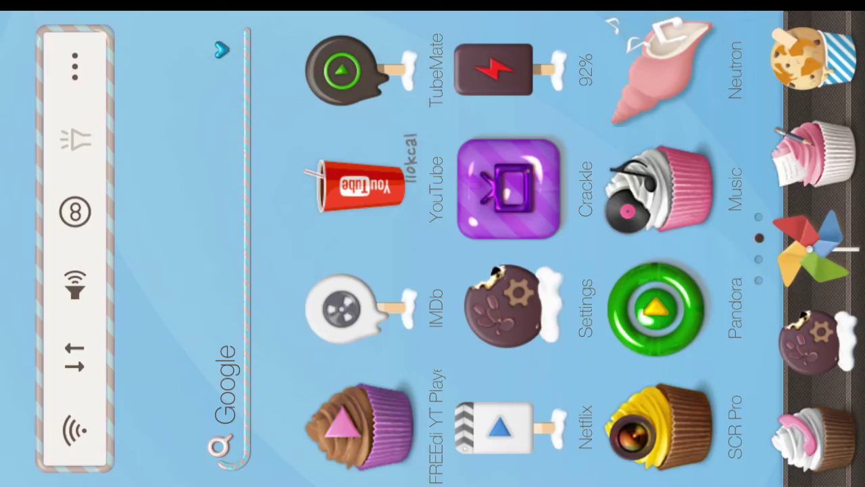
Step: Browse the home screen pages, dismissing the Google search widget options
{"action": "left_click", "coordinate": [139, 467]}
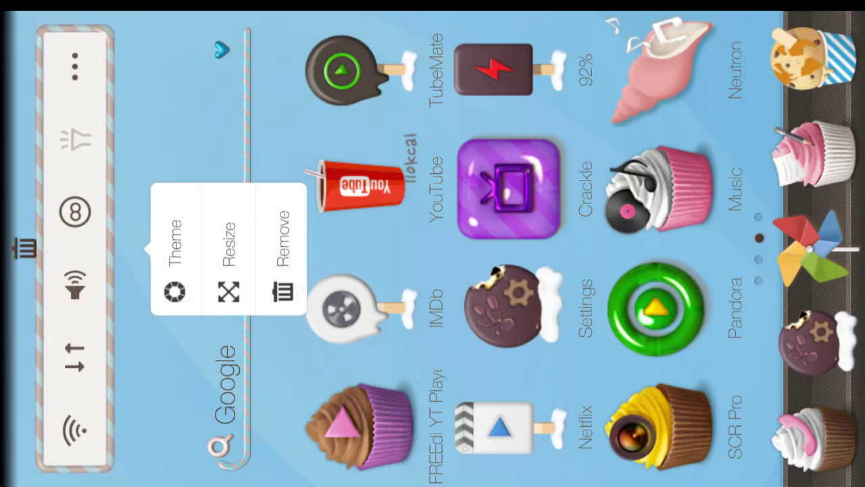
{"action": "key", "text": "Escape"}
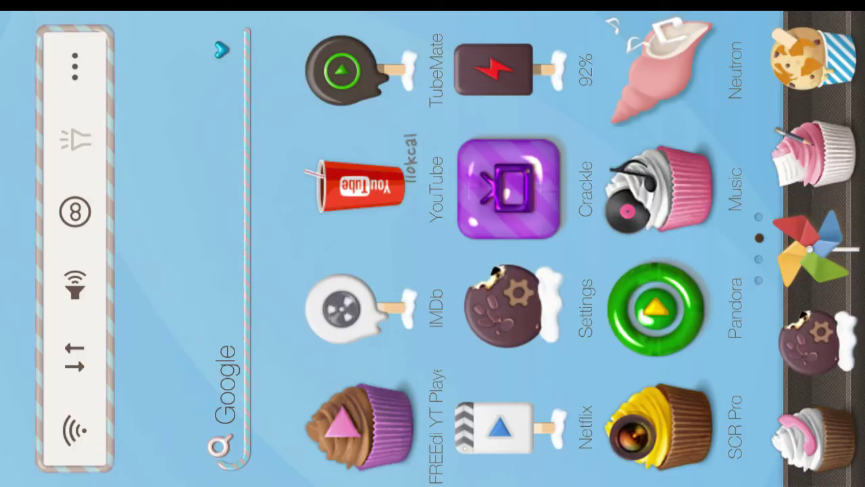
{"action": "left_click_drag", "start_coordinate": [433, 338], "coordinate": [432, 135]}
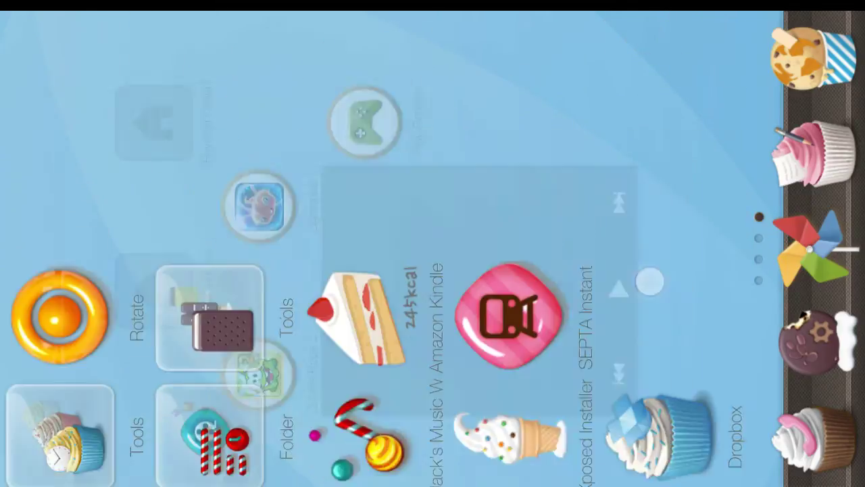
{"action": "left_click_drag", "start_coordinate": [433, 338], "coordinate": [432, 135]}
{"action": "left_click_drag", "start_coordinate": [432, 337], "coordinate": [432, 135]}
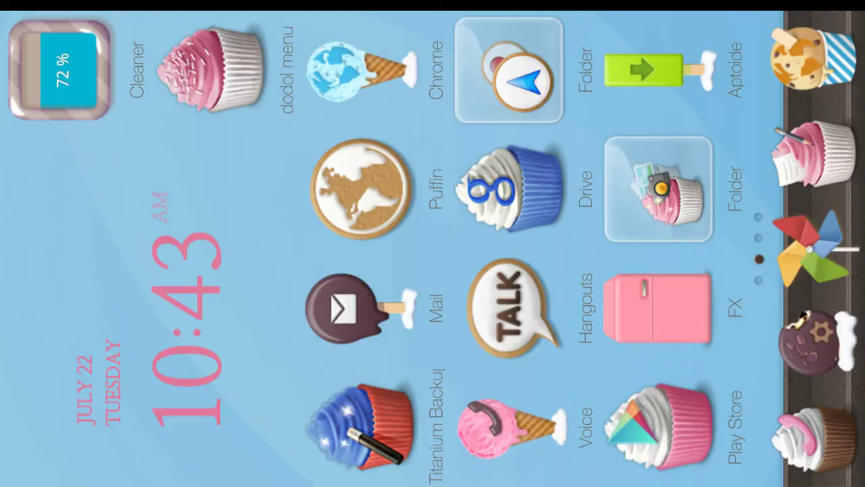
Step: Adjust the media volume up and down, then pull down the notification shade
{"action": "key", "text": "XF86AudioLowerVolume"}
{"action": "key", "text": "XF86AudioLowerVolume"}
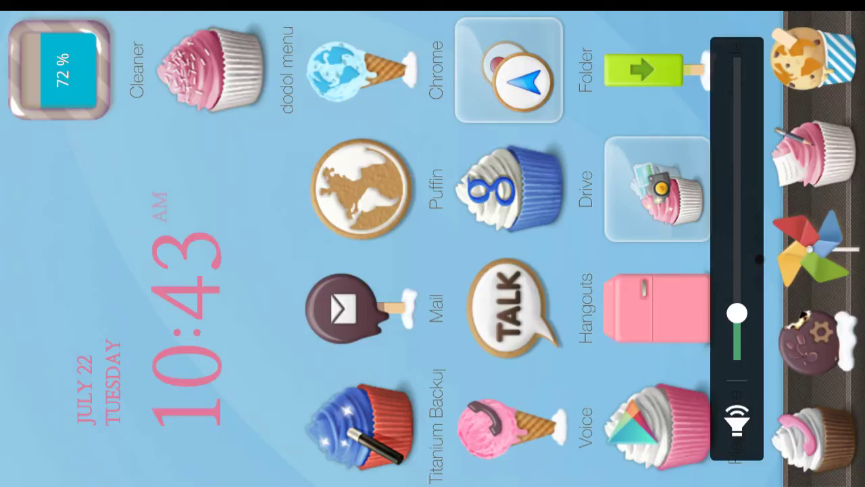
{"action": "key", "text": "XF86AudioRaiseVolume"}
{"action": "key", "text": "XF86AudioRaiseVolume"}
{"action": "key", "text": "XF86AudioRaiseVolume"}
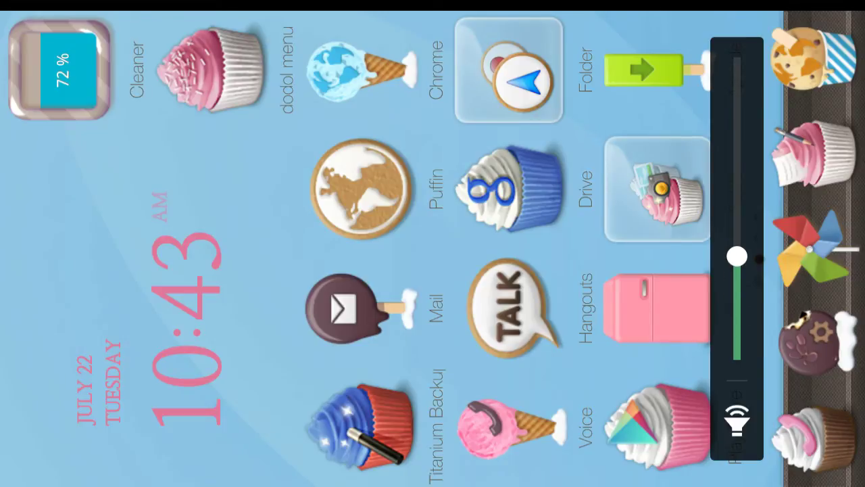
{"action": "key", "text": "XF86AudioRaiseVolume"}
{"action": "key", "text": "XF86AudioRaiseVolume"}
{"action": "key", "text": "XF86AudioRaiseVolume"}
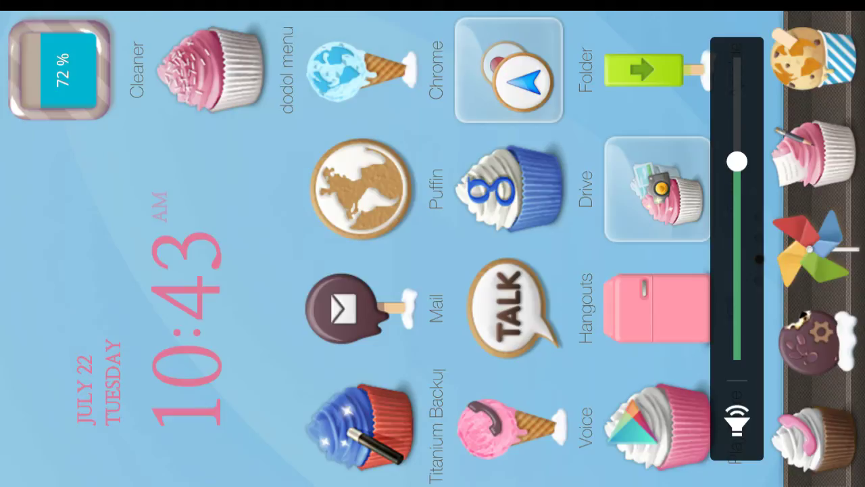
{"action": "key", "text": "XF86AudioLowerVolume"}
{"action": "key", "text": "XF86AudioLowerVolume"}
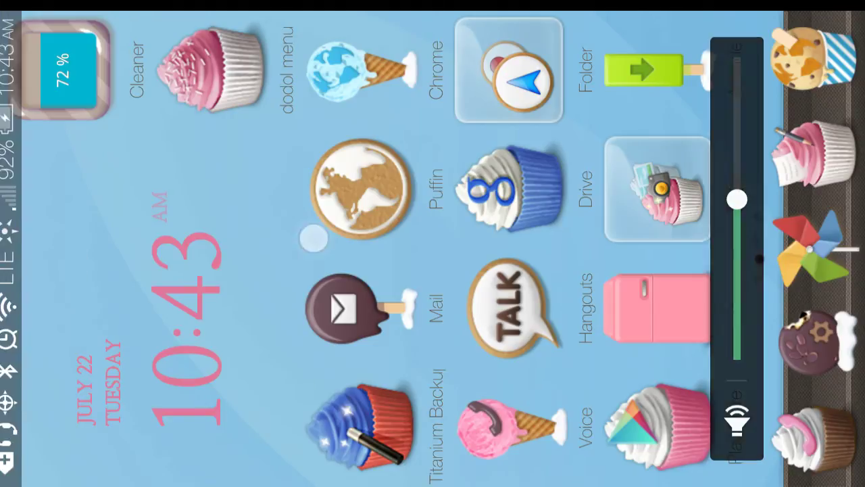
{"action": "left_click_drag", "start_coordinate": [7, 244], "coordinate": [473, 243]}
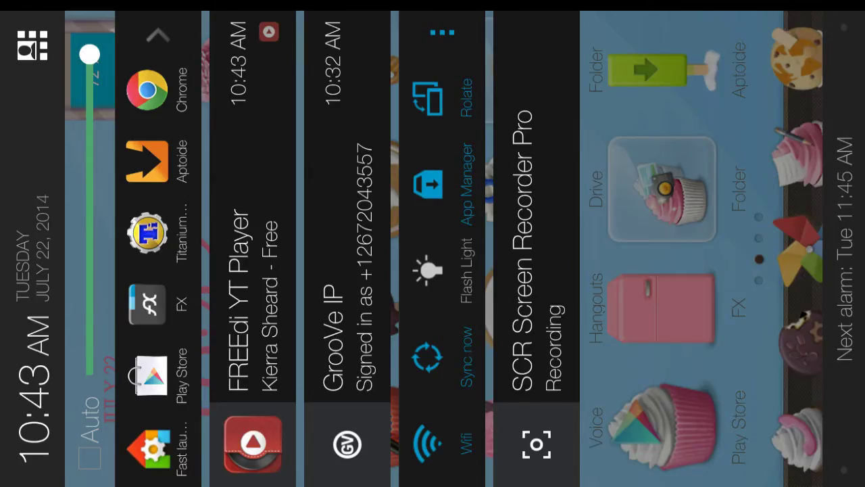
Step: Reopen the playing Free track from its notification, then go home while music keeps playing
{"action": "left_click", "coordinate": [270, 288]}
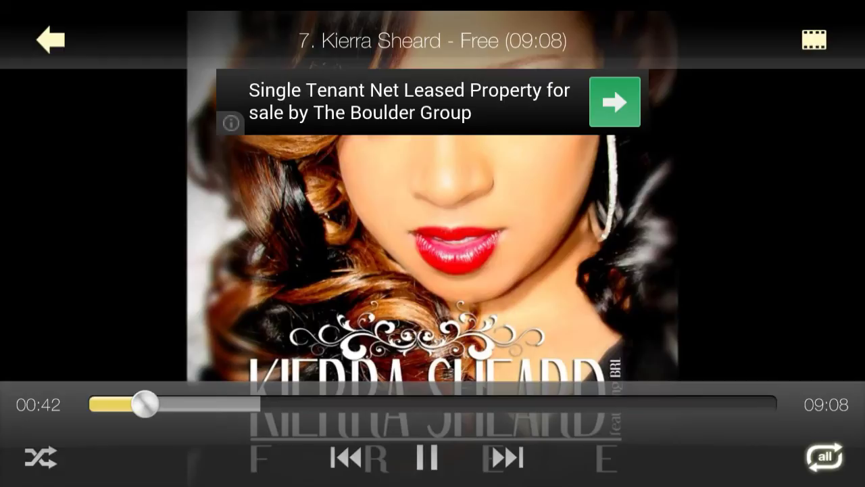
{"action": "key", "text": "Home"}
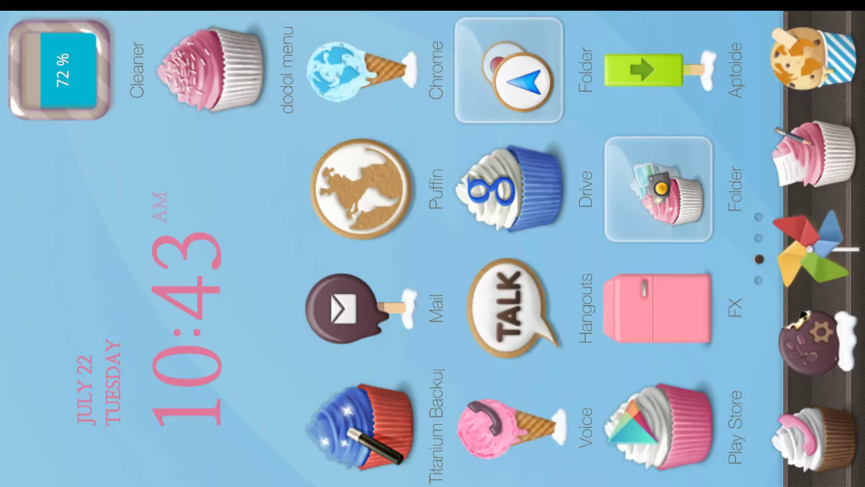
{"action": "left_click", "coordinate": [23, 273]}
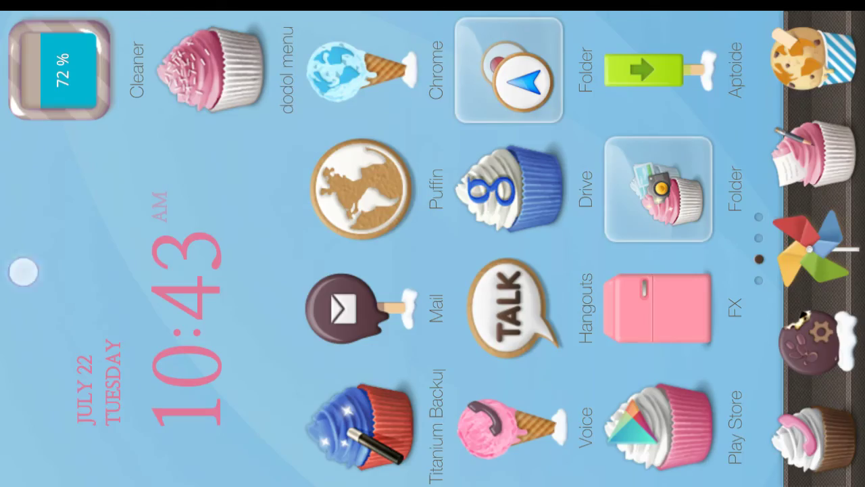
{"action": "left_click_drag", "start_coordinate": [20, 277], "coordinate": [473, 277]}
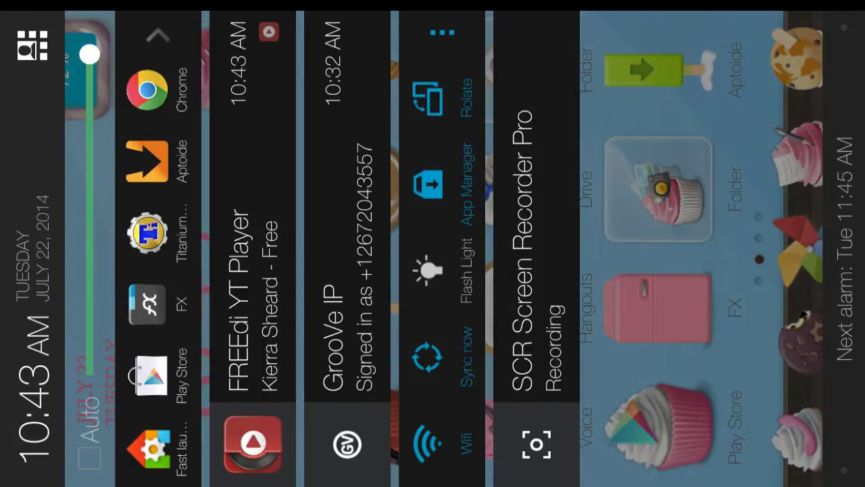
{"action": "left_click", "coordinate": [256, 378]}
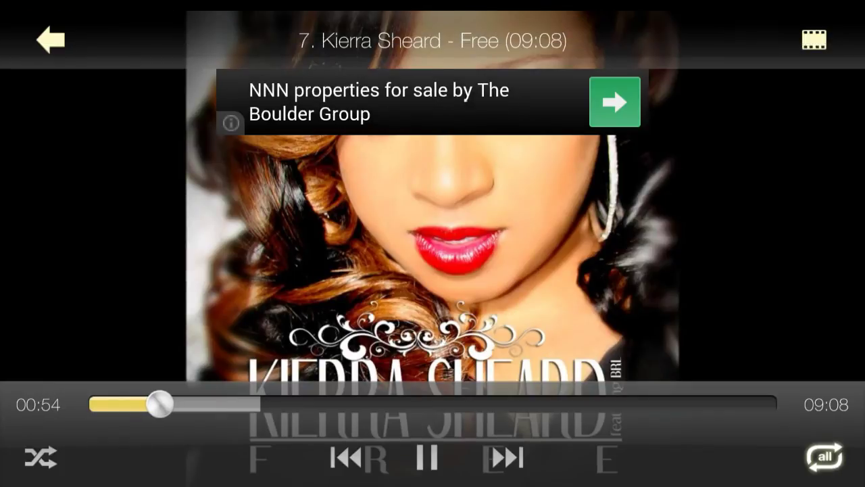
{"action": "left_click", "coordinate": [89, 54]}
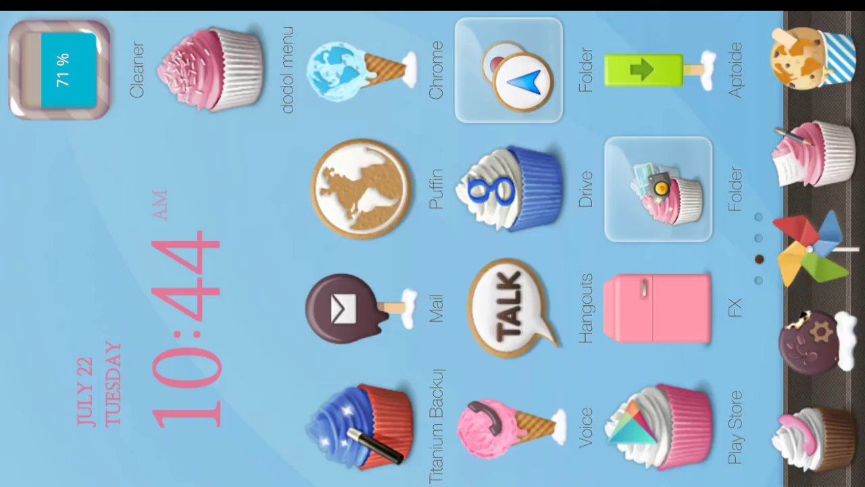
{"action": "mouse_move", "coordinate": [437, 382]}
{"action": "left_mouse_down"}
{"action": "mouse_move", "coordinate": [457, 395]}
{"action": "mouse_move", "coordinate": [459, 433]}
{"action": "left_mouse_up"}
Step: Launch FREEdi YT Player and back out of 2014 Gospel Hit Playlist to the 'Gospel music 2014' results
{"action": "left_click", "coordinate": [383, 418]}
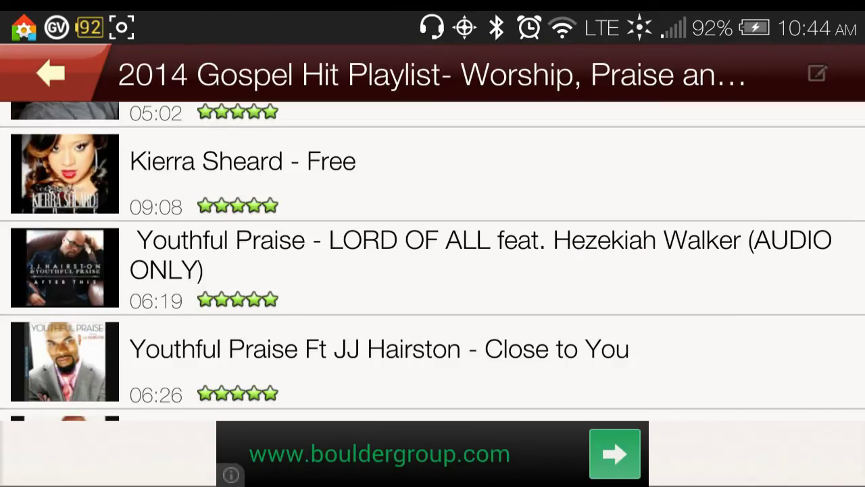
{"action": "left_click", "coordinate": [51, 73]}
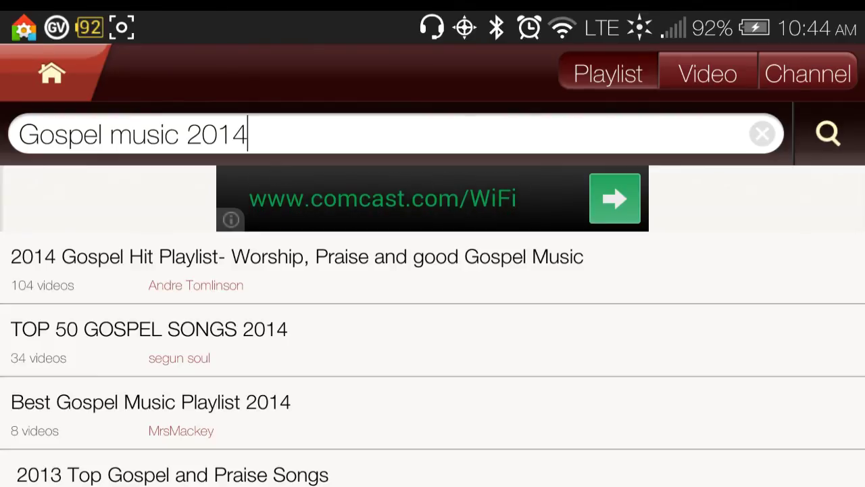
Step: Return to the home pages and browse the Local list and Channel subscriptions lists
{"action": "left_click", "coordinate": [51, 73]}
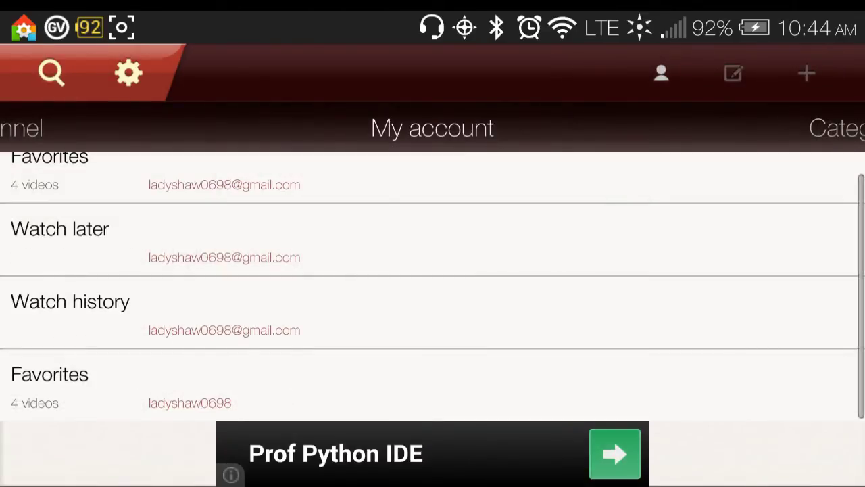
{"action": "left_click_drag", "start_coordinate": [386, 319], "coordinate": [608, 317]}
{"action": "left_click_drag", "start_coordinate": [464, 315], "coordinate": [676, 315]}
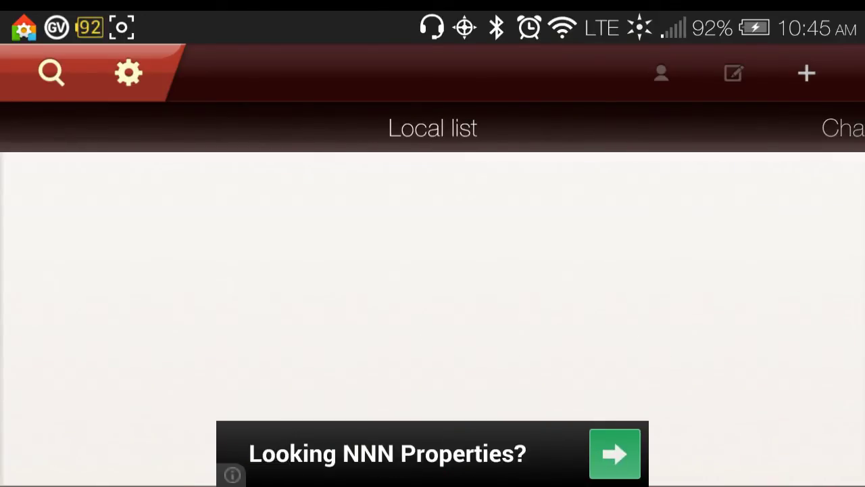
{"action": "left_click_drag", "start_coordinate": [603, 291], "coordinate": [304, 292]}
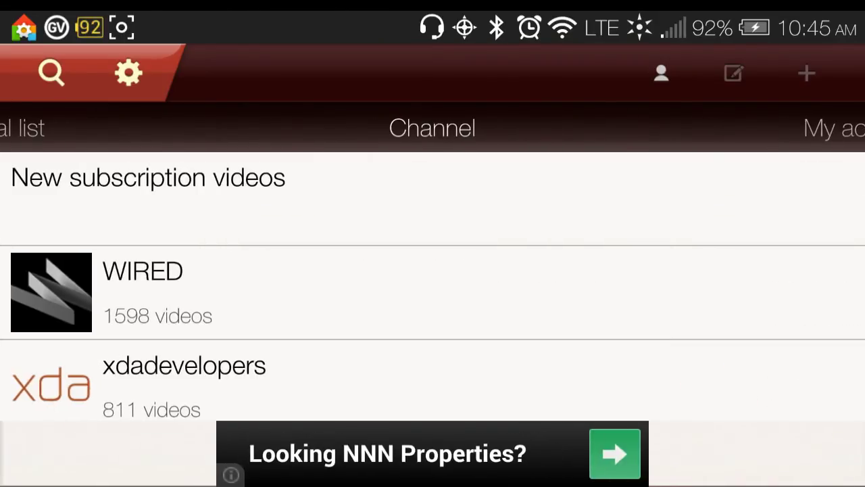
{"action": "scroll", "coordinate": [432, 287], "scroll_direction": "down", "scroll_amount": 15}
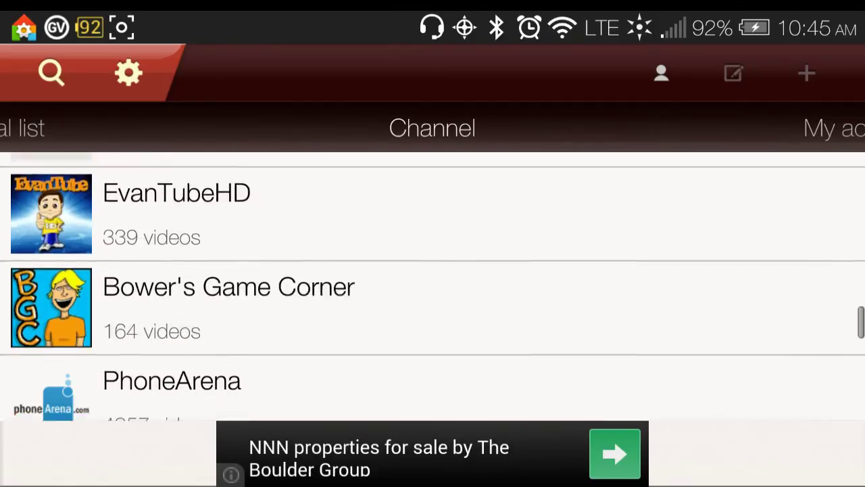
{"action": "scroll", "coordinate": [642, 331], "scroll_direction": "down", "scroll_amount": 15}
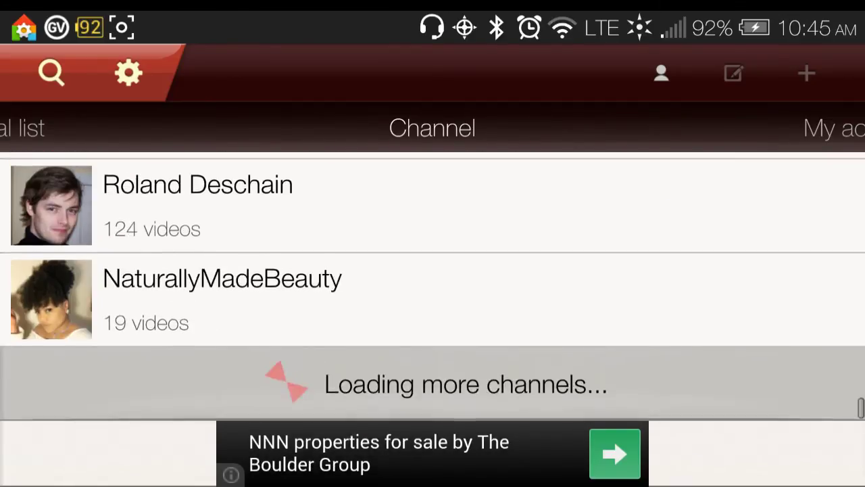
{"action": "scroll", "coordinate": [642, 331], "scroll_direction": "down", "scroll_amount": 10}
{"action": "left_click_drag", "start_coordinate": [673, 198], "coordinate": [639, 258]}
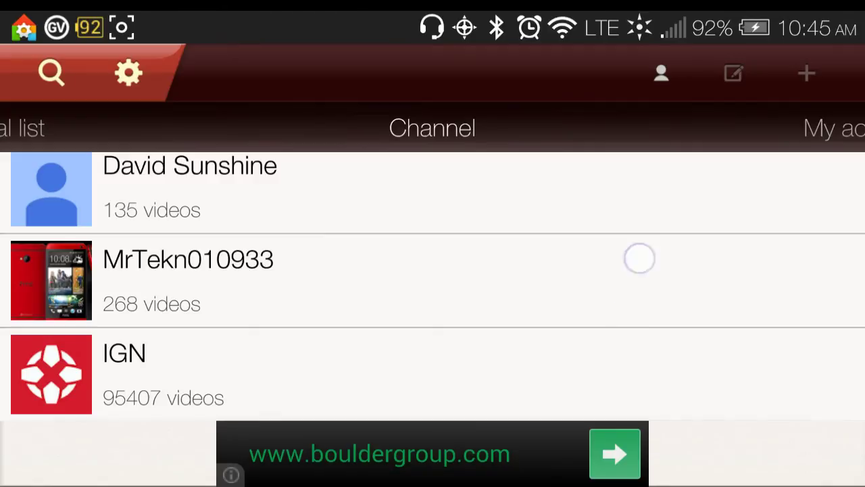
{"action": "scroll", "coordinate": [639, 258], "scroll_direction": "up", "scroll_amount": 20}
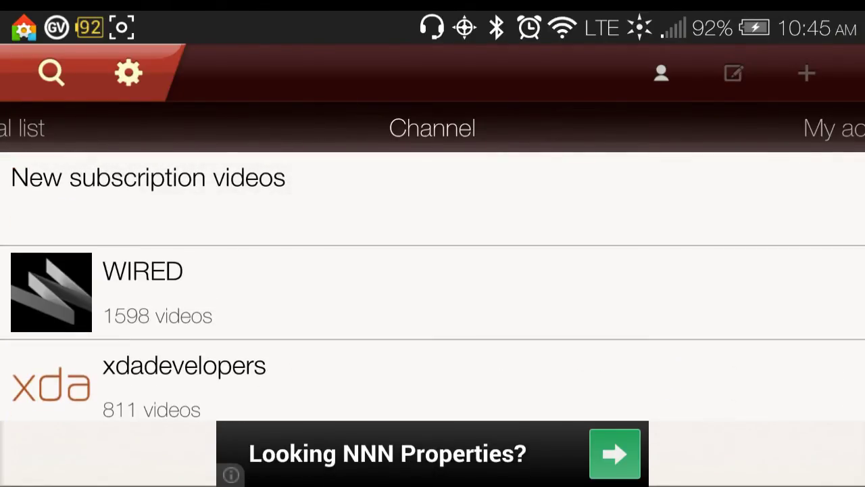
Step: Review the My account page and the Categories list, stopping on the empty Bookmark page
{"action": "left_click_drag", "start_coordinate": [710, 371], "coordinate": [473, 371]}
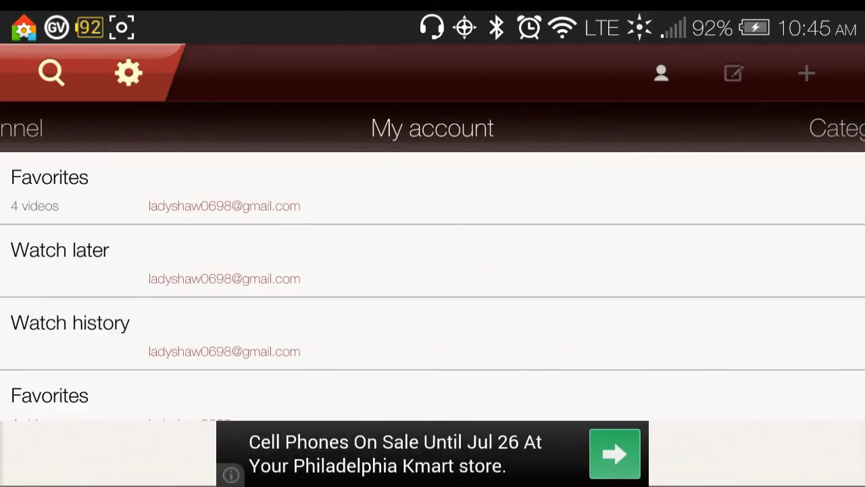
{"action": "left_click_drag", "start_coordinate": [625, 328], "coordinate": [654, 245]}
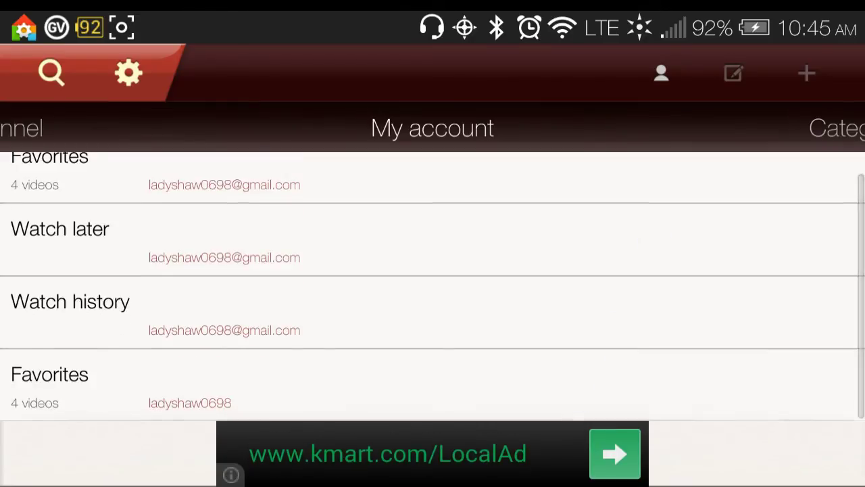
{"action": "mouse_move", "coordinate": [608, 297]}
{"action": "left_mouse_down"}
{"action": "mouse_move", "coordinate": [575, 386]}
{"action": "mouse_move", "coordinate": [600, 393]}
{"action": "left_mouse_up"}
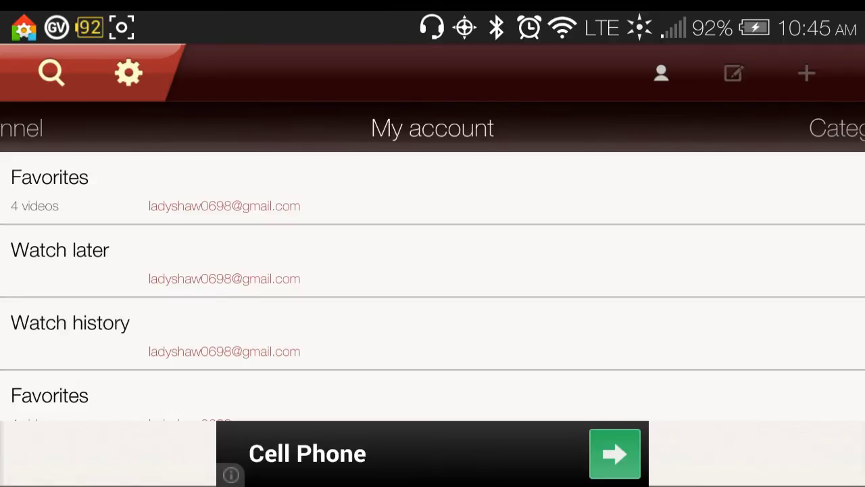
{"action": "left_click_drag", "start_coordinate": [797, 351], "coordinate": [574, 355]}
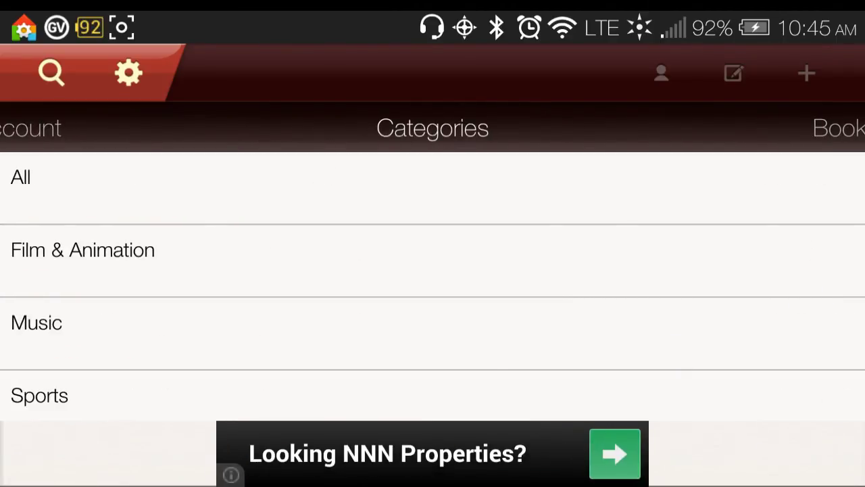
{"action": "left_click_drag", "start_coordinate": [484, 373], "coordinate": [512, 264]}
{"action": "left_click_drag", "start_coordinate": [481, 358], "coordinate": [525, 274]}
{"action": "left_click_drag", "start_coordinate": [539, 245], "coordinate": [516, 367]}
{"action": "left_click_drag", "start_coordinate": [517, 270], "coordinate": [507, 406]}
{"action": "left_click_drag", "start_coordinate": [792, 307], "coordinate": [304, 311]}
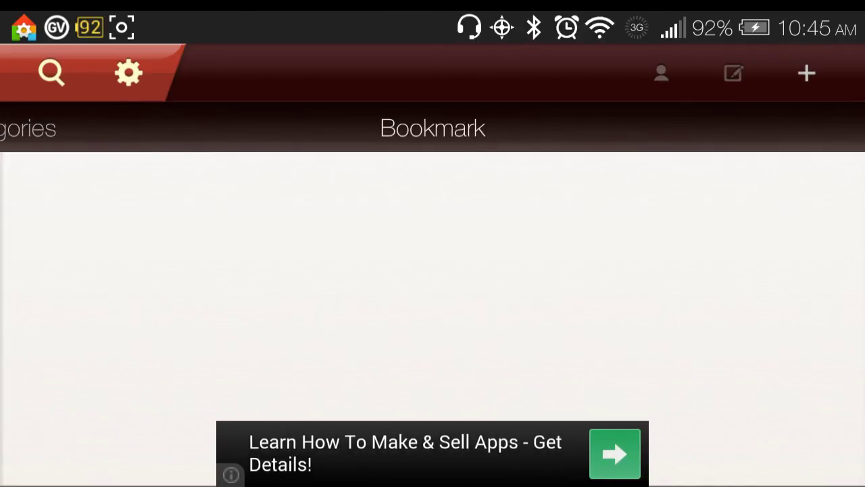
Step: Bring up the add-playlist-by-URL dialog and cancel it without adding anything
{"action": "left_click", "coordinate": [807, 73]}
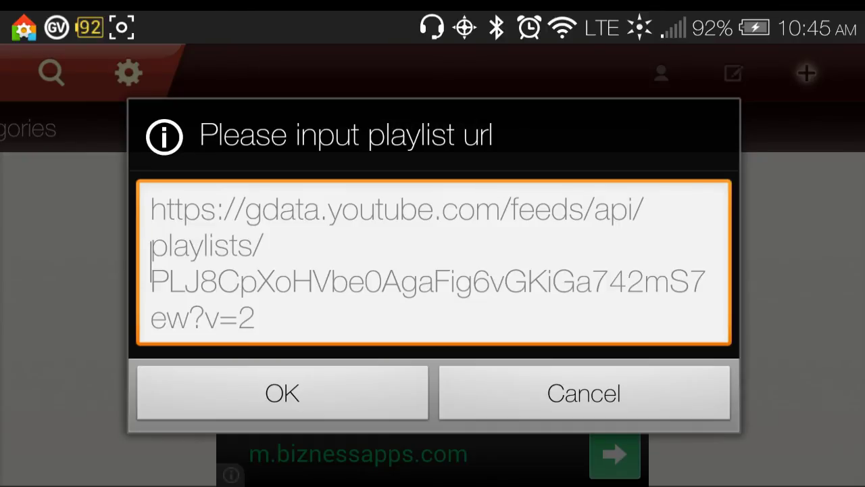
{"action": "left_click", "coordinate": [584, 393]}
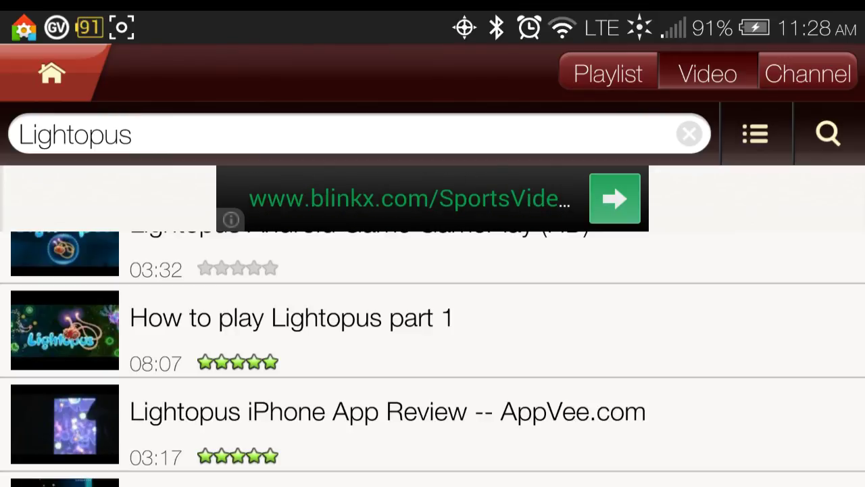
Step: Play 'How to play Lightopus part 1' (08:07) full screen and lower its volume slightly
{"action": "left_click", "coordinate": [291, 330]}
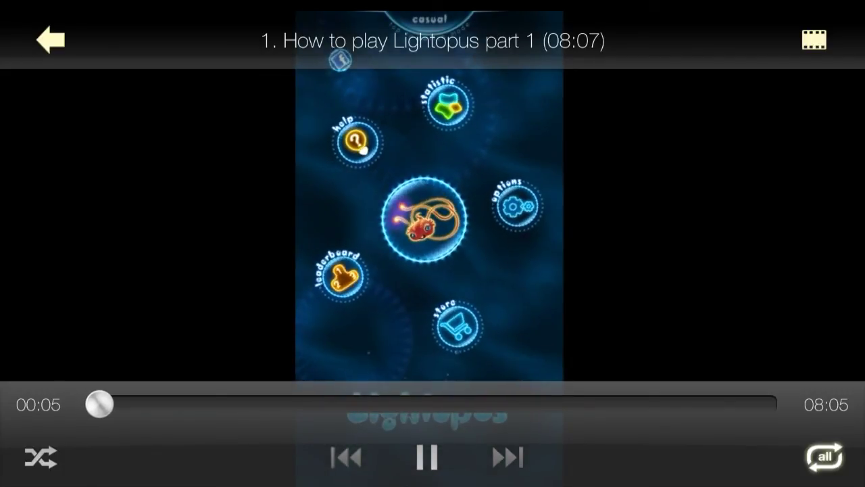
{"action": "key", "text": "XF86AudioLowerVolume"}
{"action": "key", "text": "XF86AudioLowerVolume"}
{"action": "key", "text": "XF86AudioLowerVolume"}
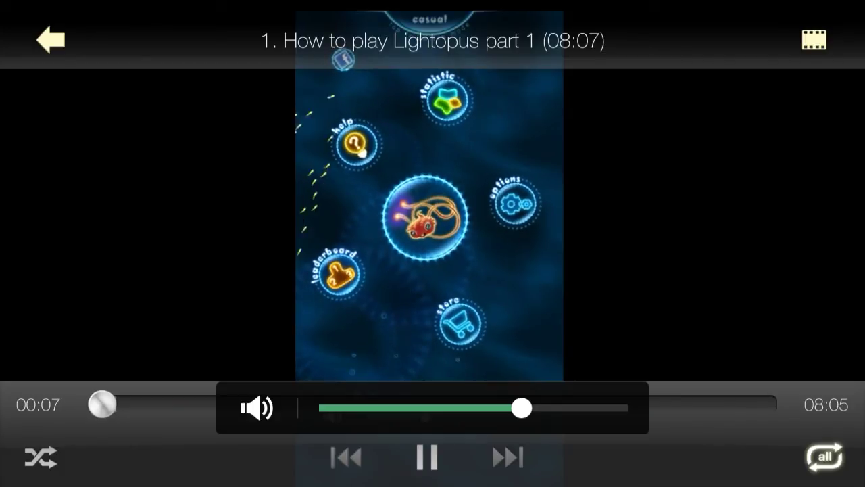